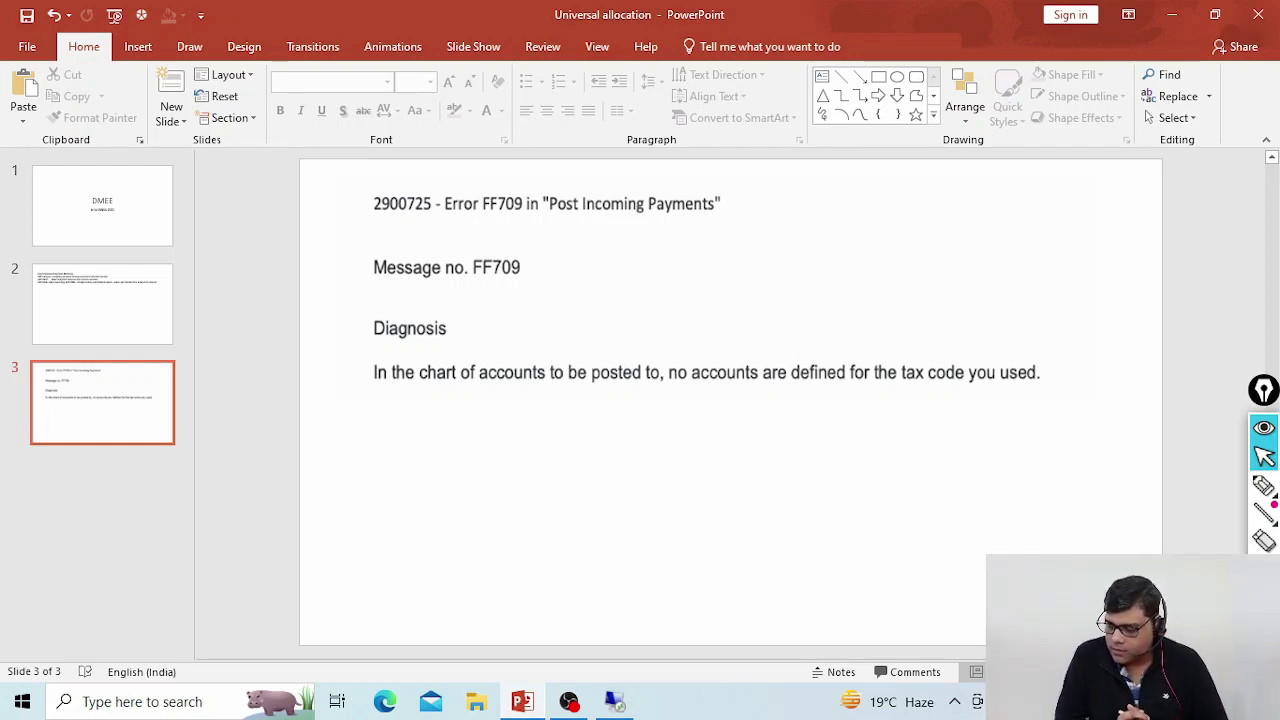
Step: Underline the diagnosis sentence on the slide with the annotation pen and draw a box labelled Dev below it
left_click(1264, 485)
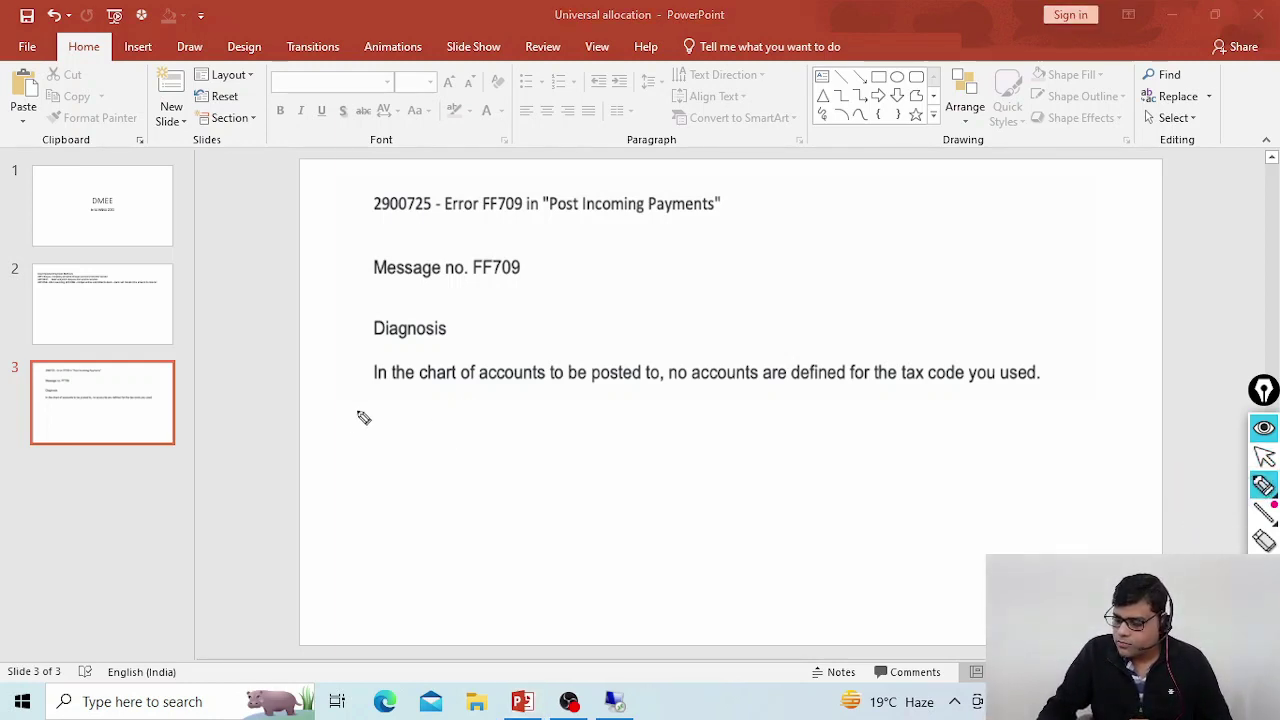
left_click_drag(362, 420, 1102, 410)
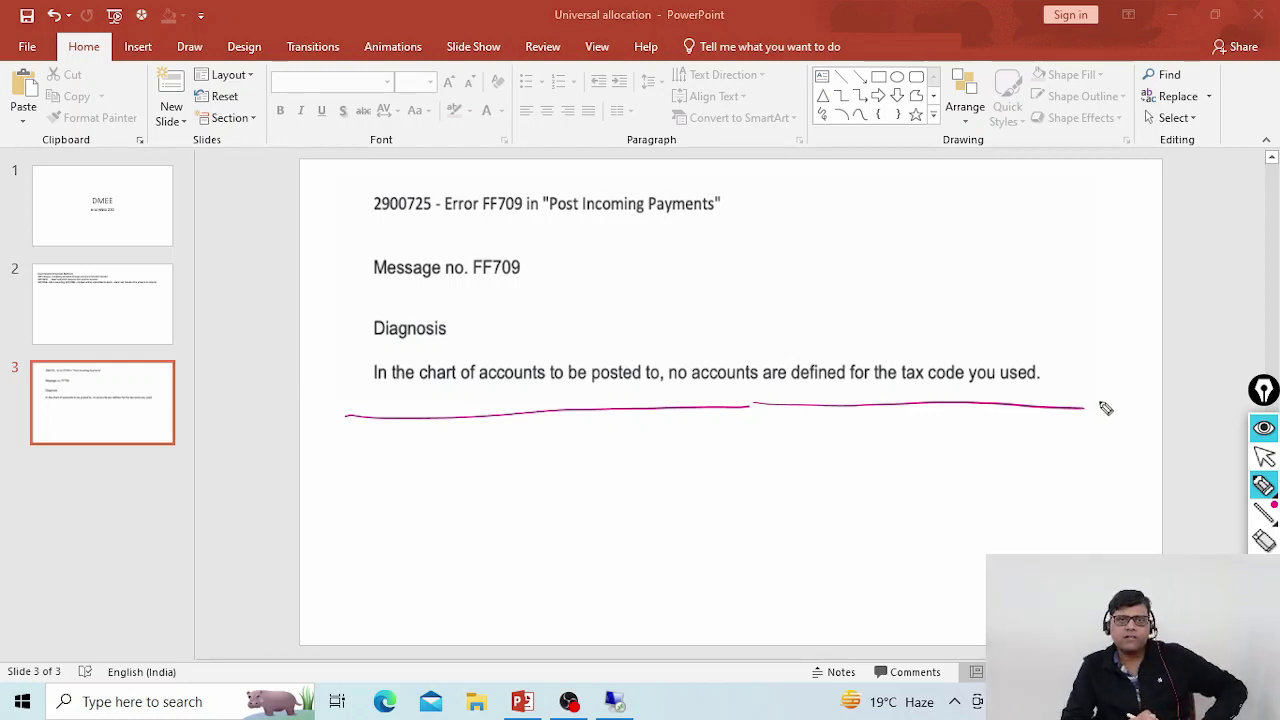
left_click(1264, 486)
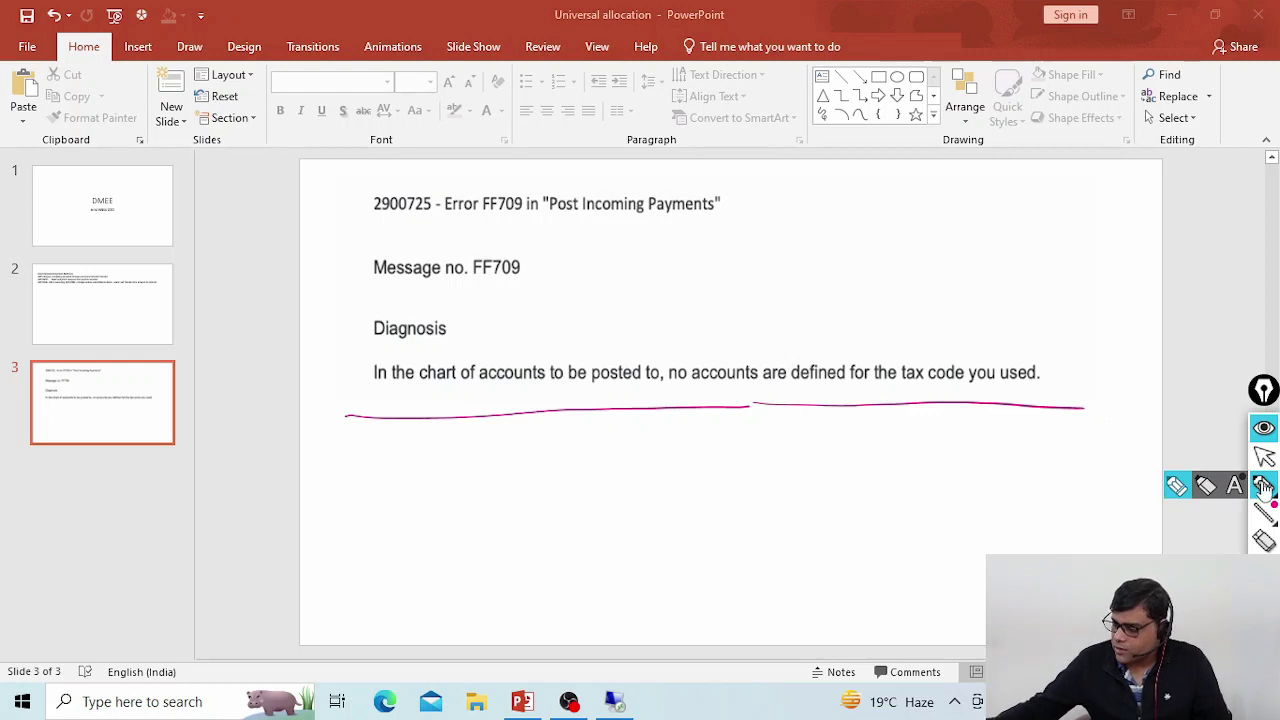
left_click(1176, 486)
mouse_move(358, 458)
left_mouse_down()
mouse_move(357, 543)
mouse_move(443, 558)
mouse_move(490, 541)
left_mouse_up()
left_click_drag(390, 496, 438, 500)
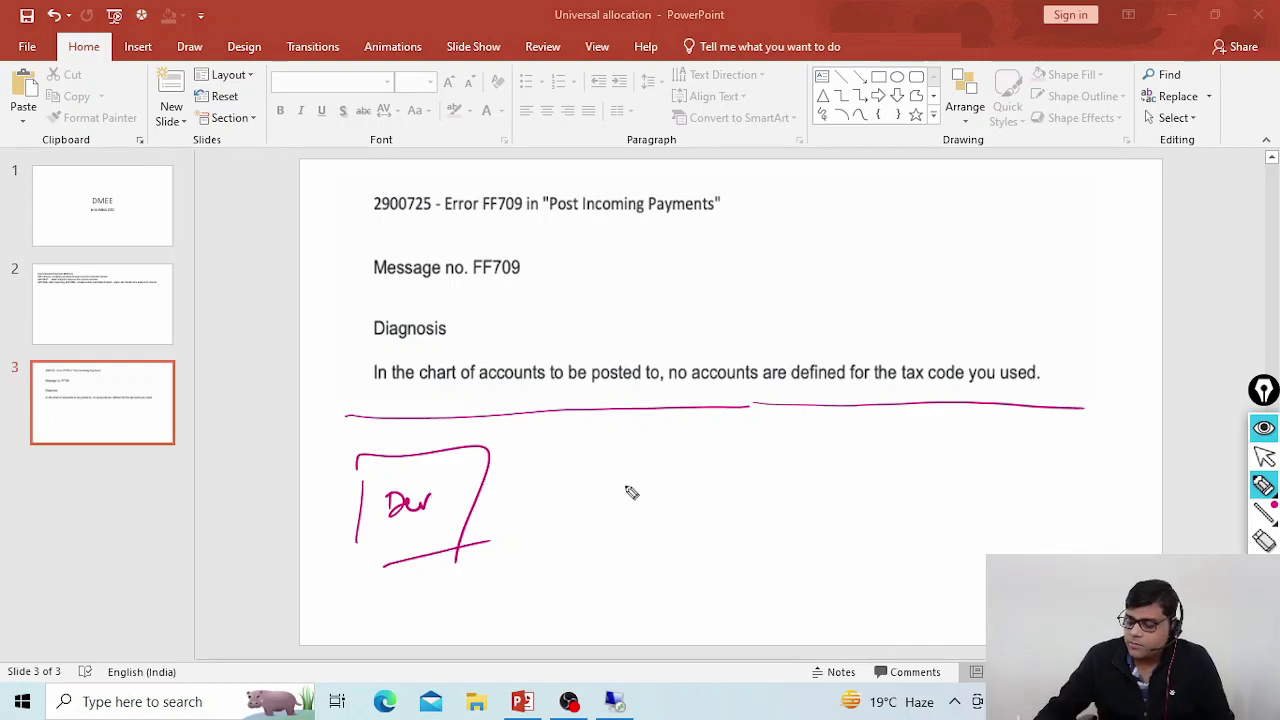
Step: Draw a second box beside the Dev box with an arrow leading to it, and a small mark below Dev
mouse_move(641, 502)
left_mouse_down()
mouse_move(790, 445)
mouse_move(766, 528)
left_mouse_up()
left_click_drag(654, 542, 820, 520)
left_click_drag(502, 525, 643, 495)
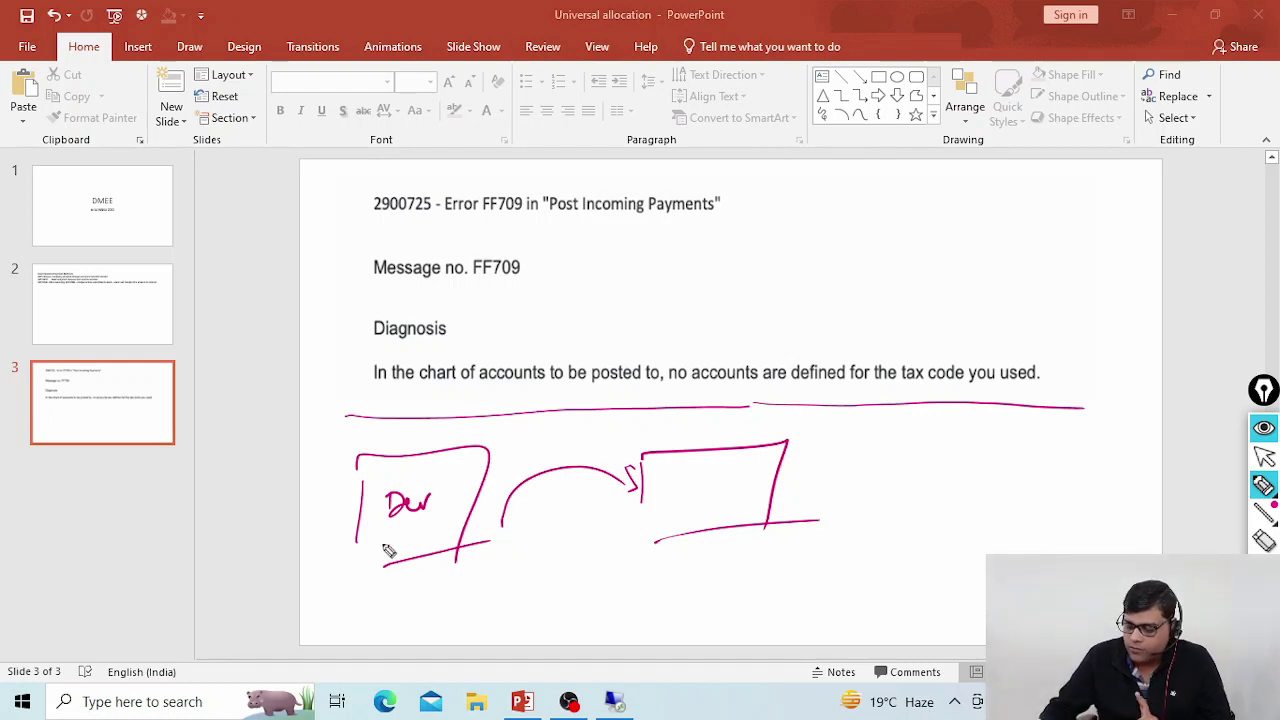
mouse_move(354, 593)
left_mouse_down()
mouse_move(366, 603)
mouse_move(358, 627)
left_mouse_up()
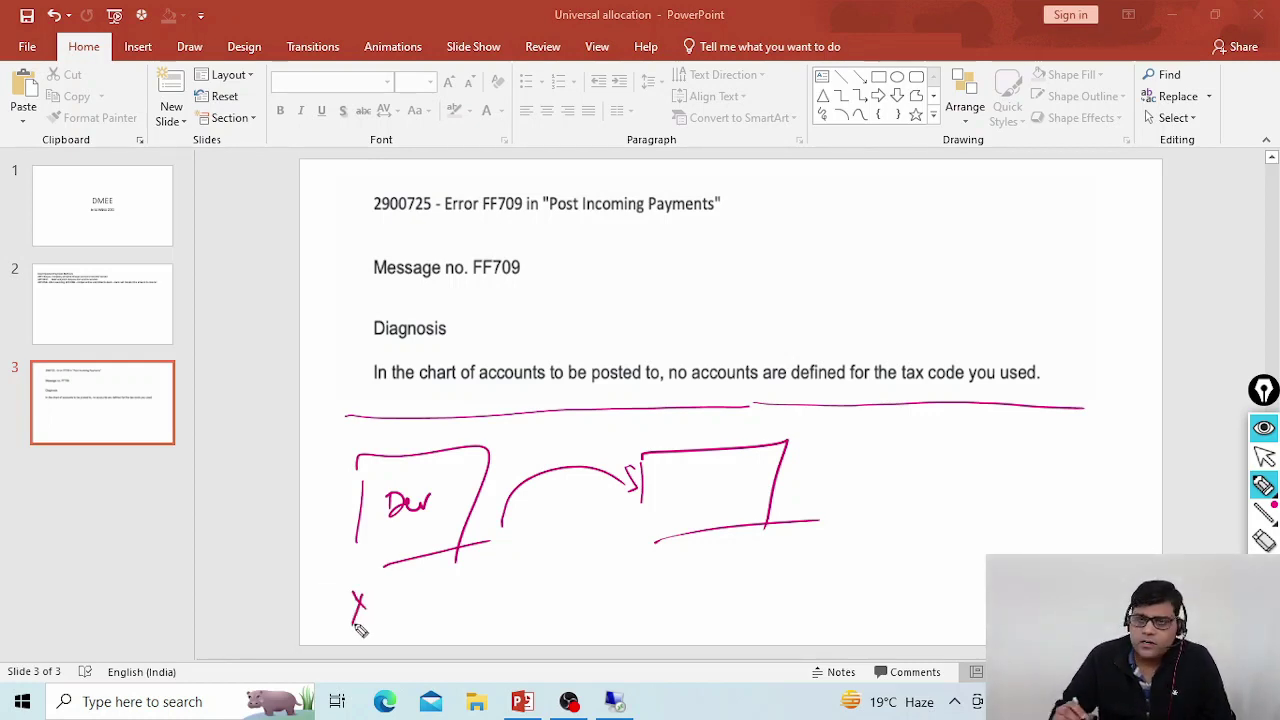
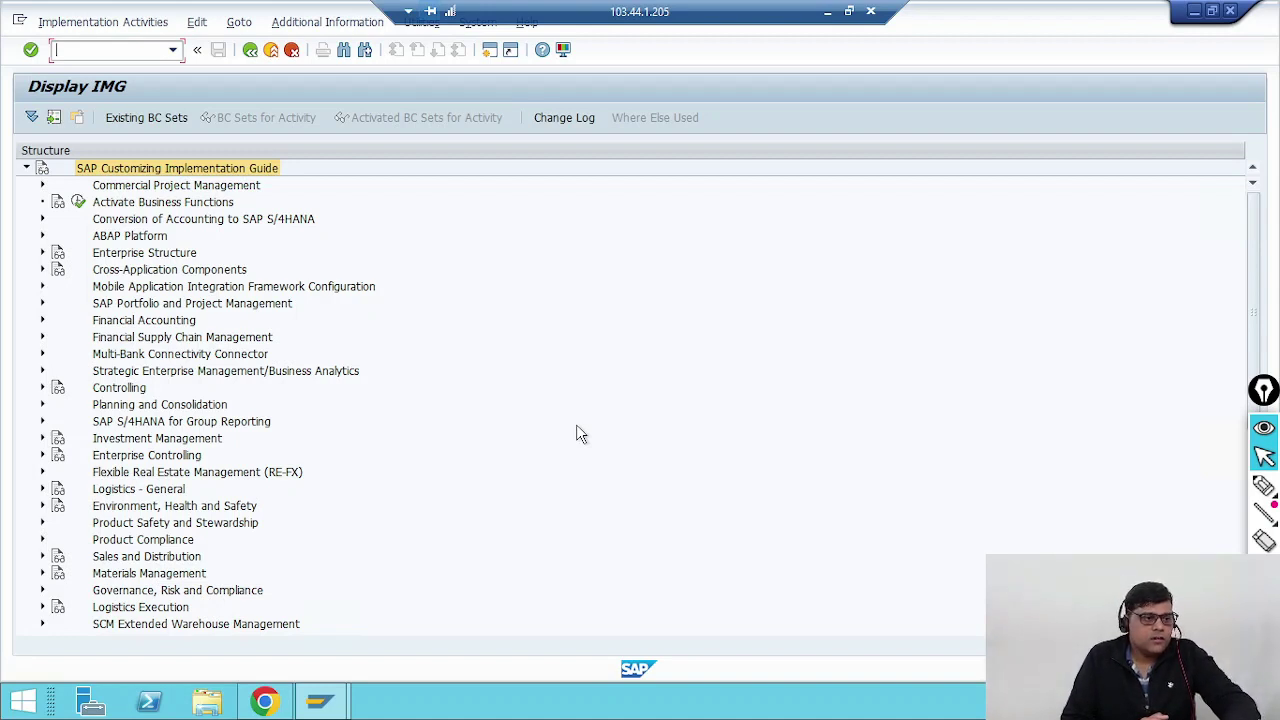
Step: Open the Define Tax Accounts activity under Financial Accounting Global Settings, Tax on Sales/Purchases, Posting in the implementation guide
left_click(42, 320)
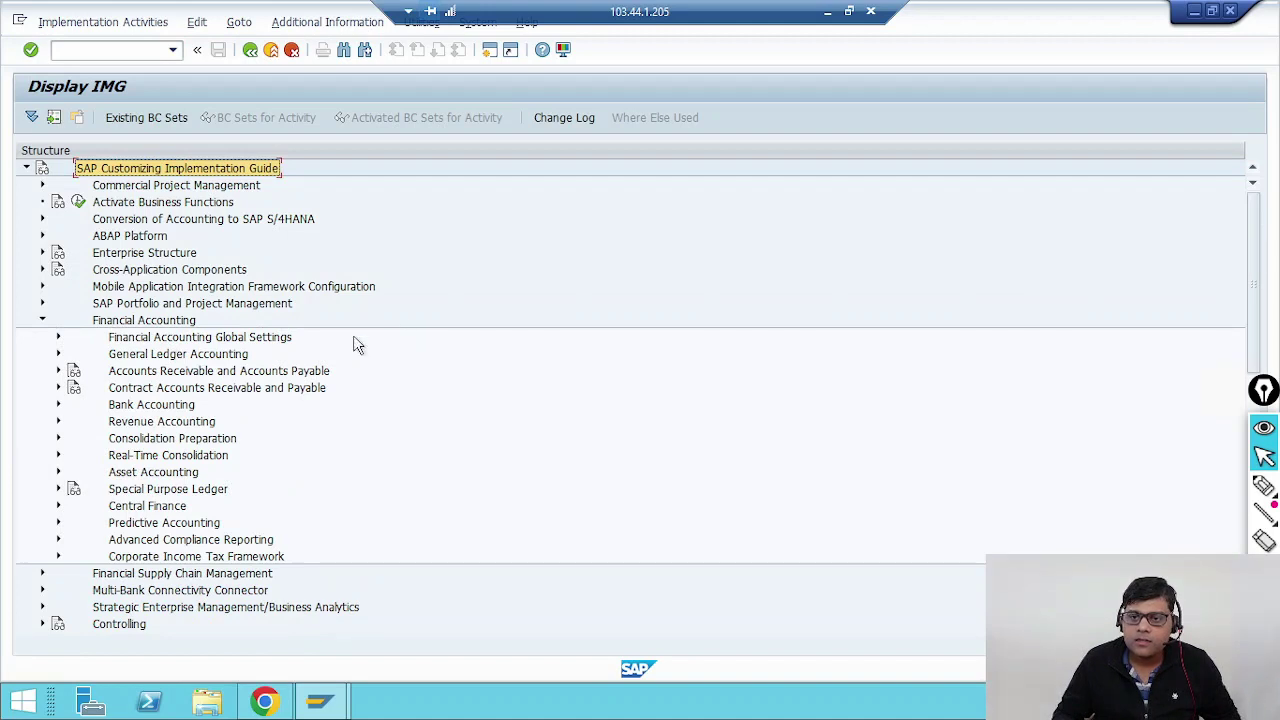
left_click(58, 338)
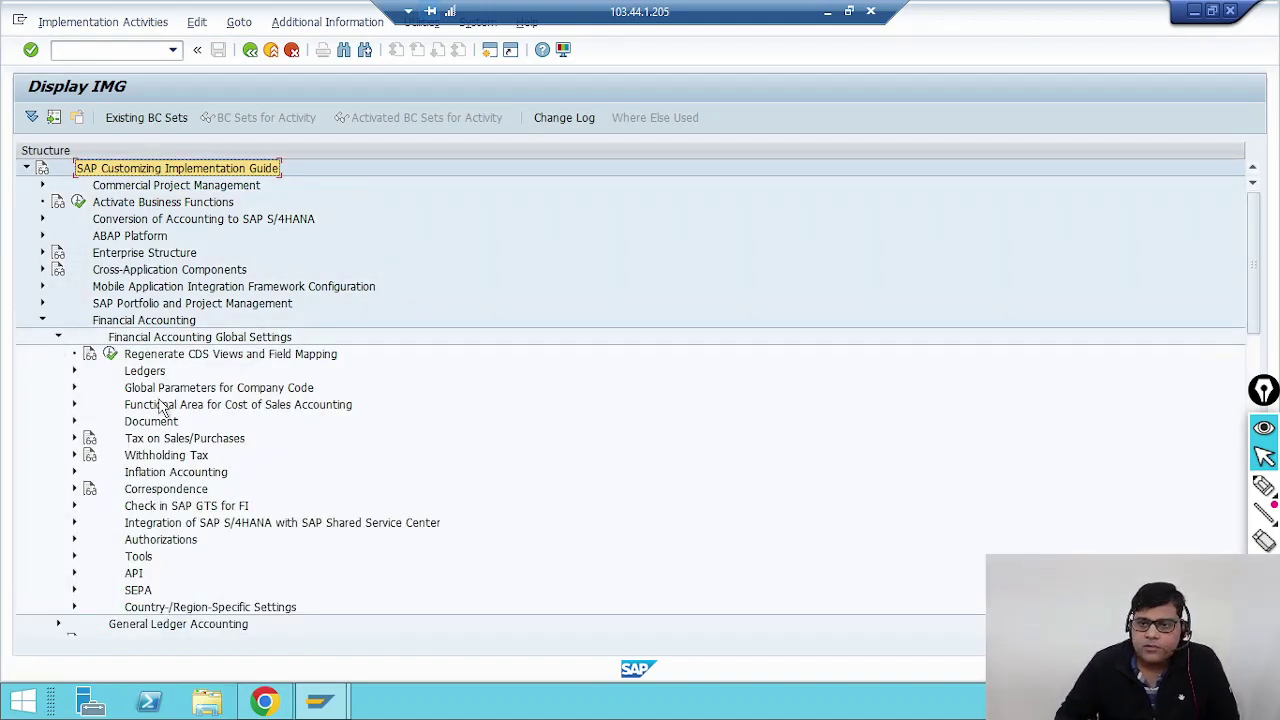
left_click(190, 440)
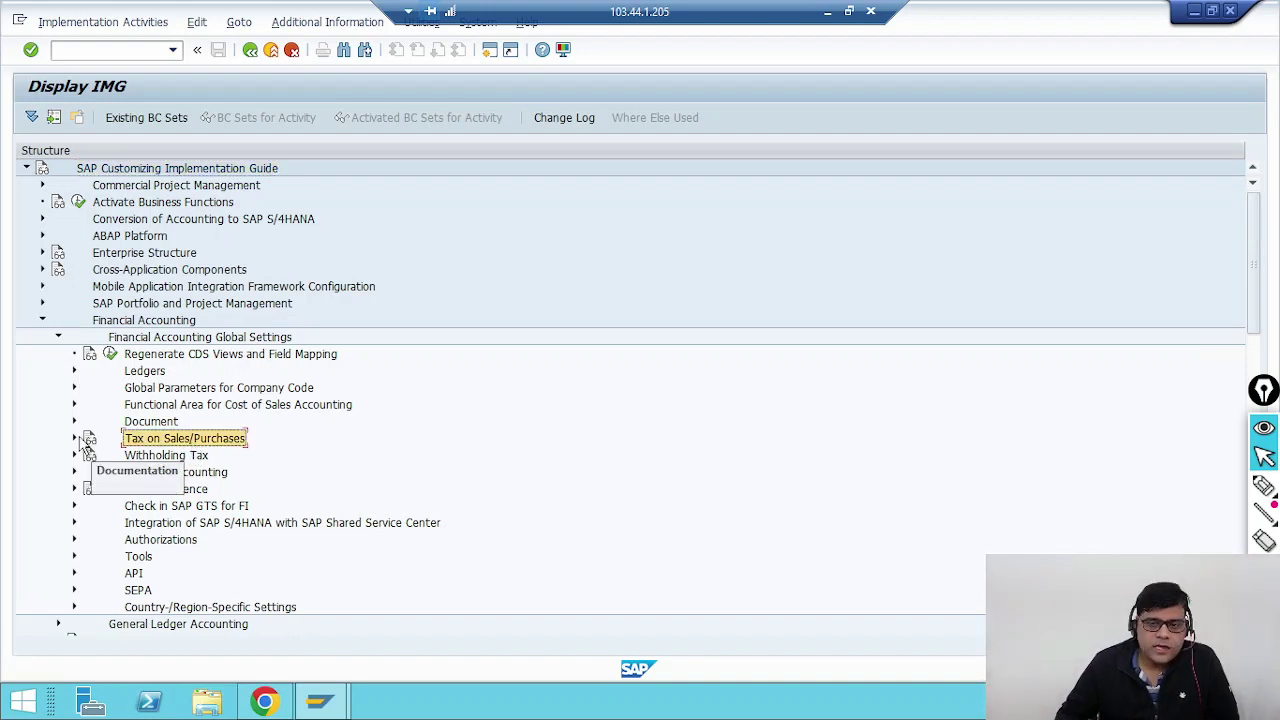
left_click(75, 439)
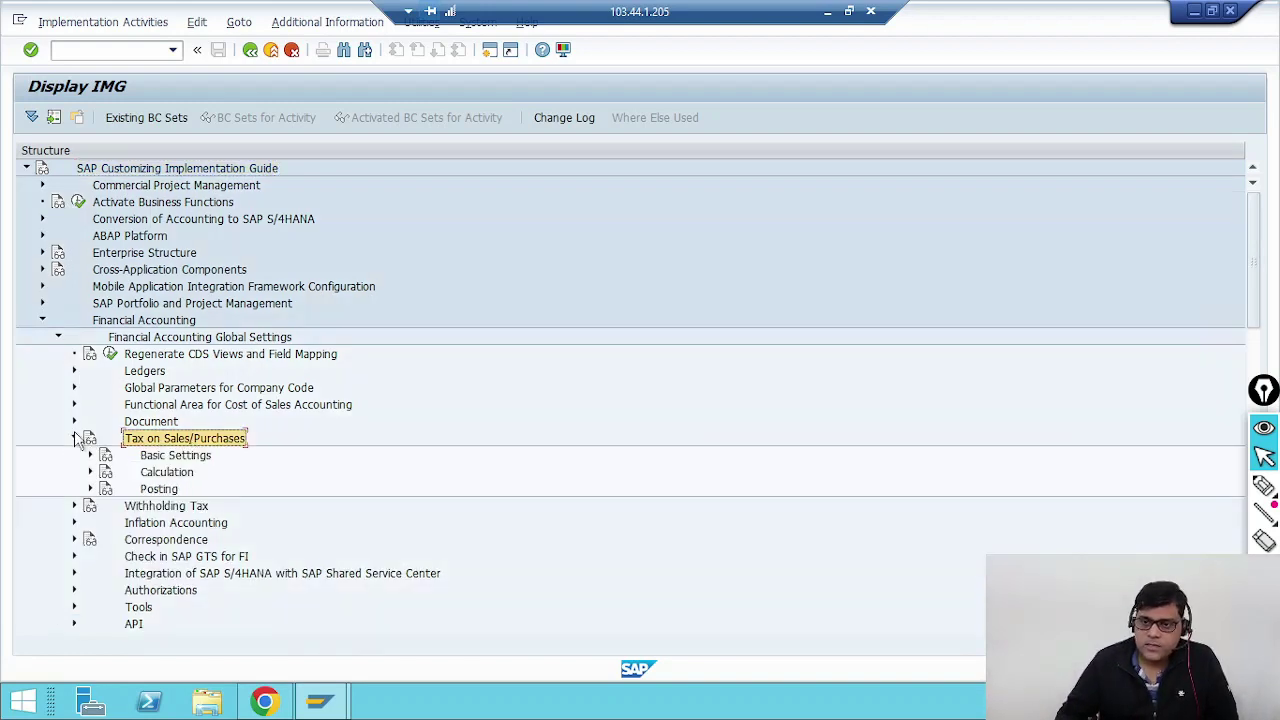
left_click(89, 489)
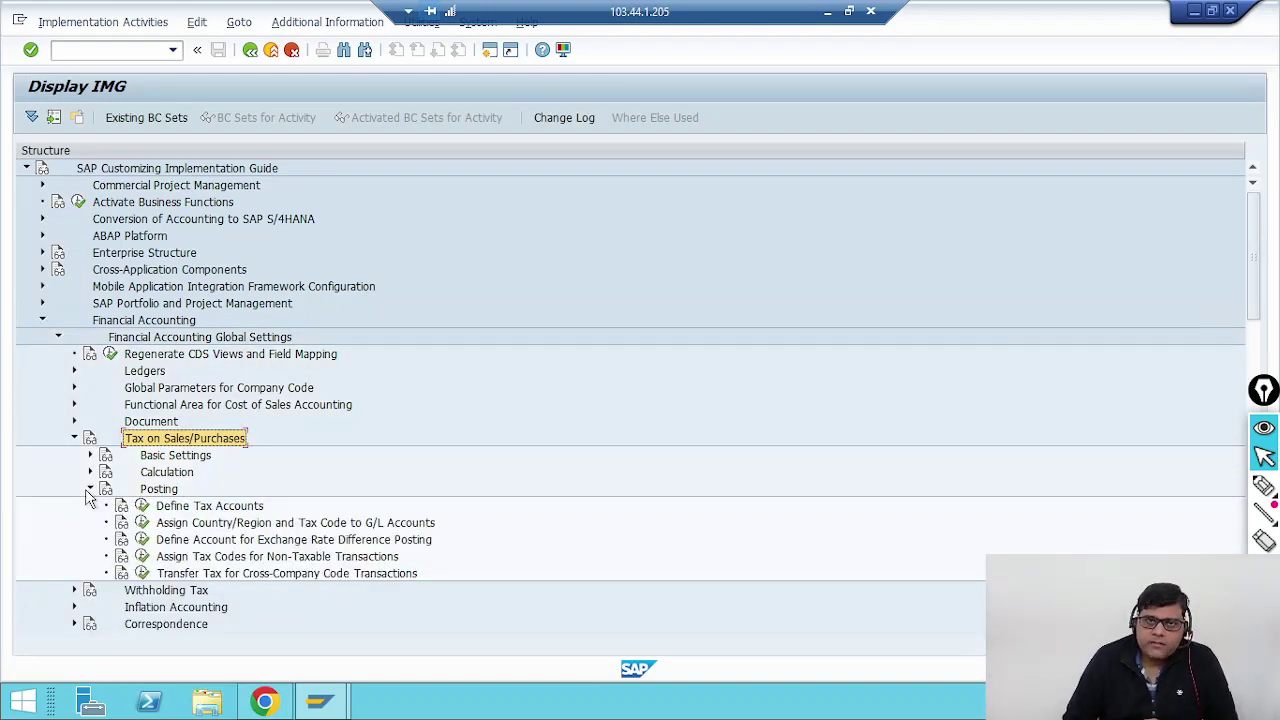
left_click(144, 508)
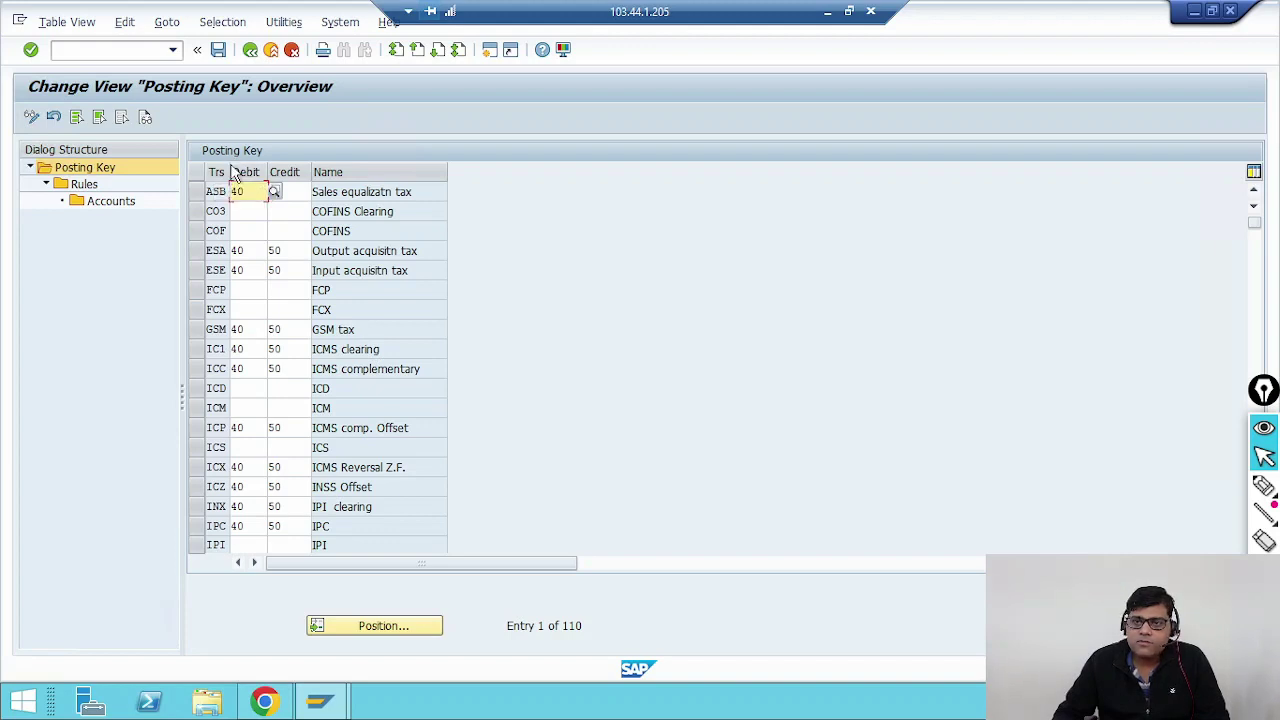
Step: Locate transaction MWS (output tax) in the posting key table and set its credit posting key to 50
left_click(410, 624)
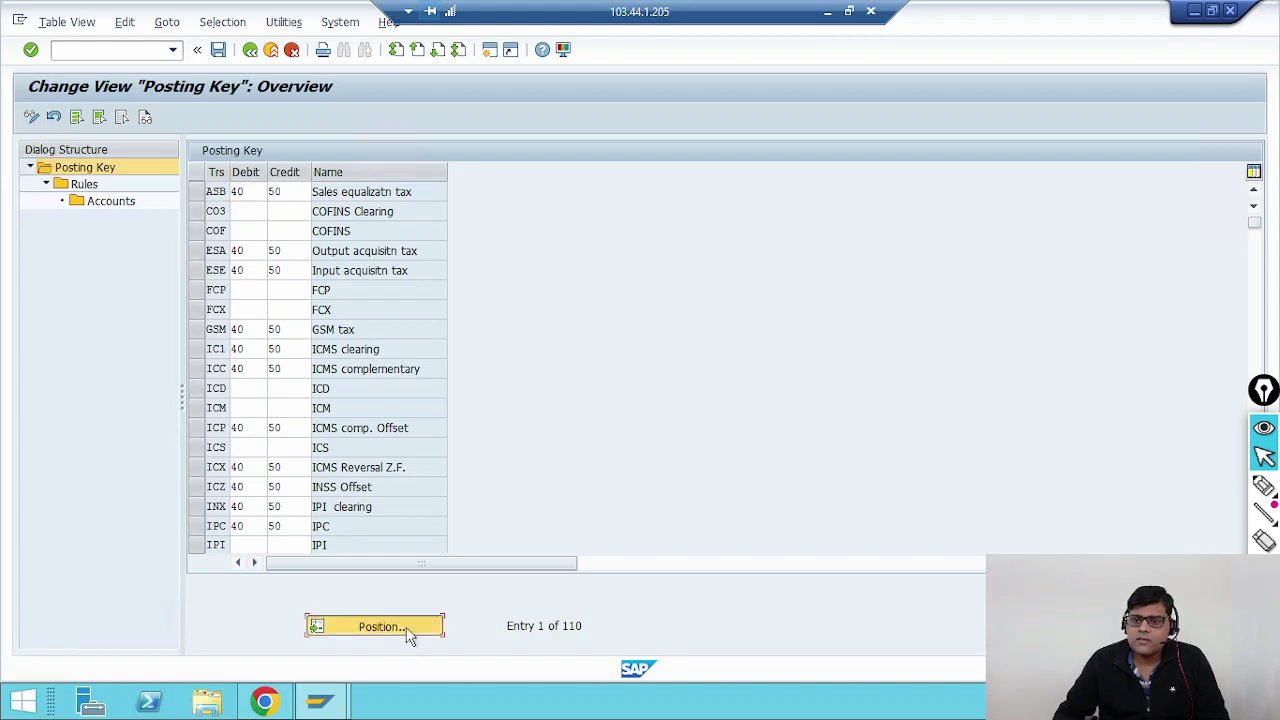
type("mws")
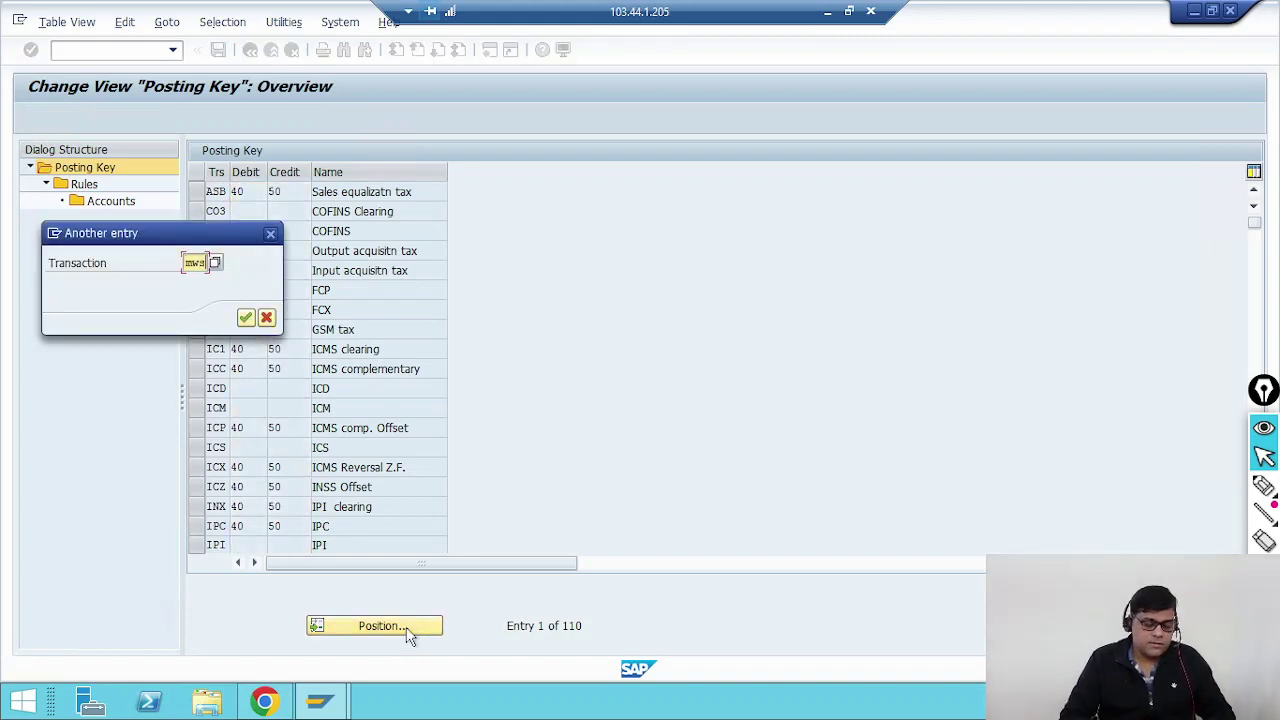
key("Return")
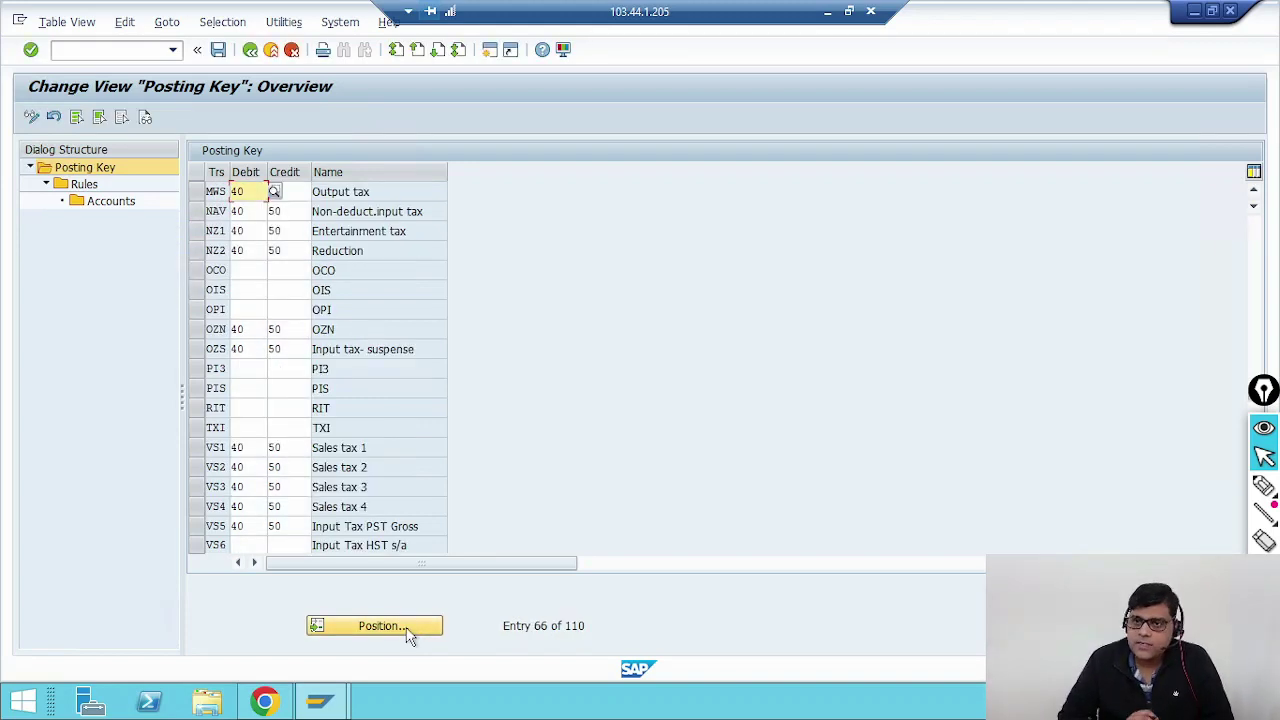
left_click(300, 192)
type("50")
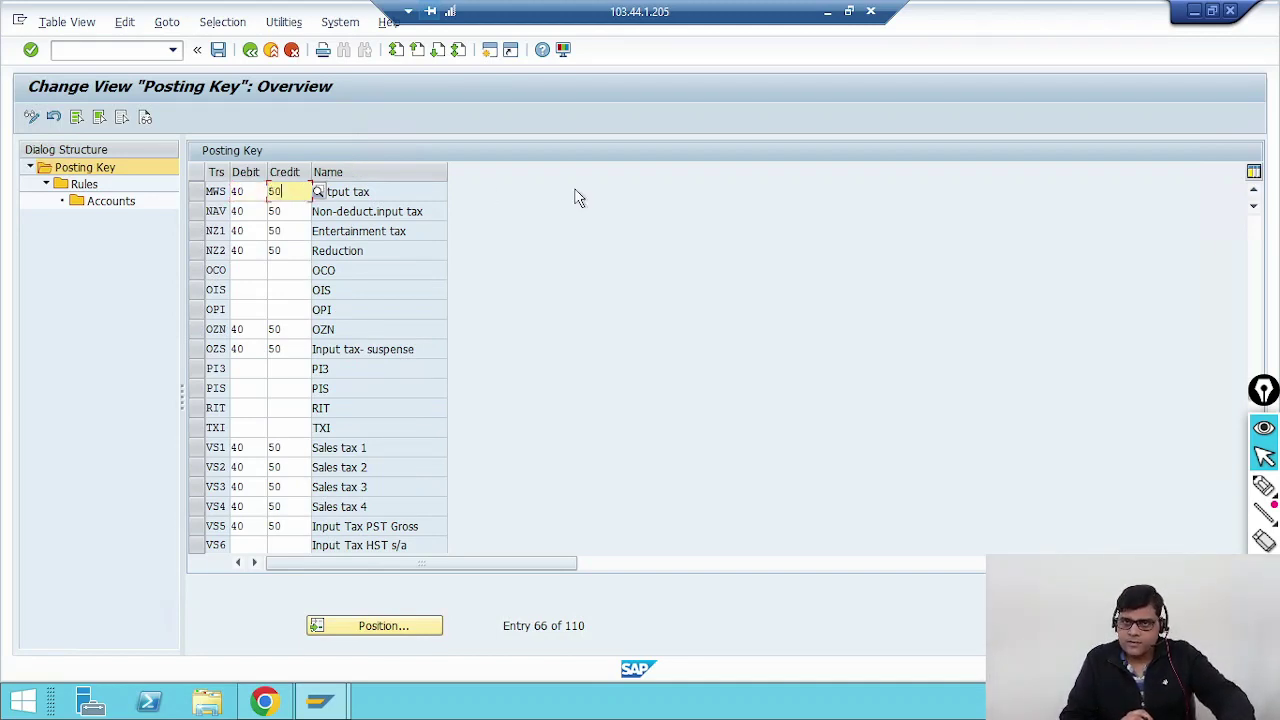
Step: Circle the MWS row in pen with an arrow to the note "SD - PP", and clear the annotations
left_click(1264, 486)
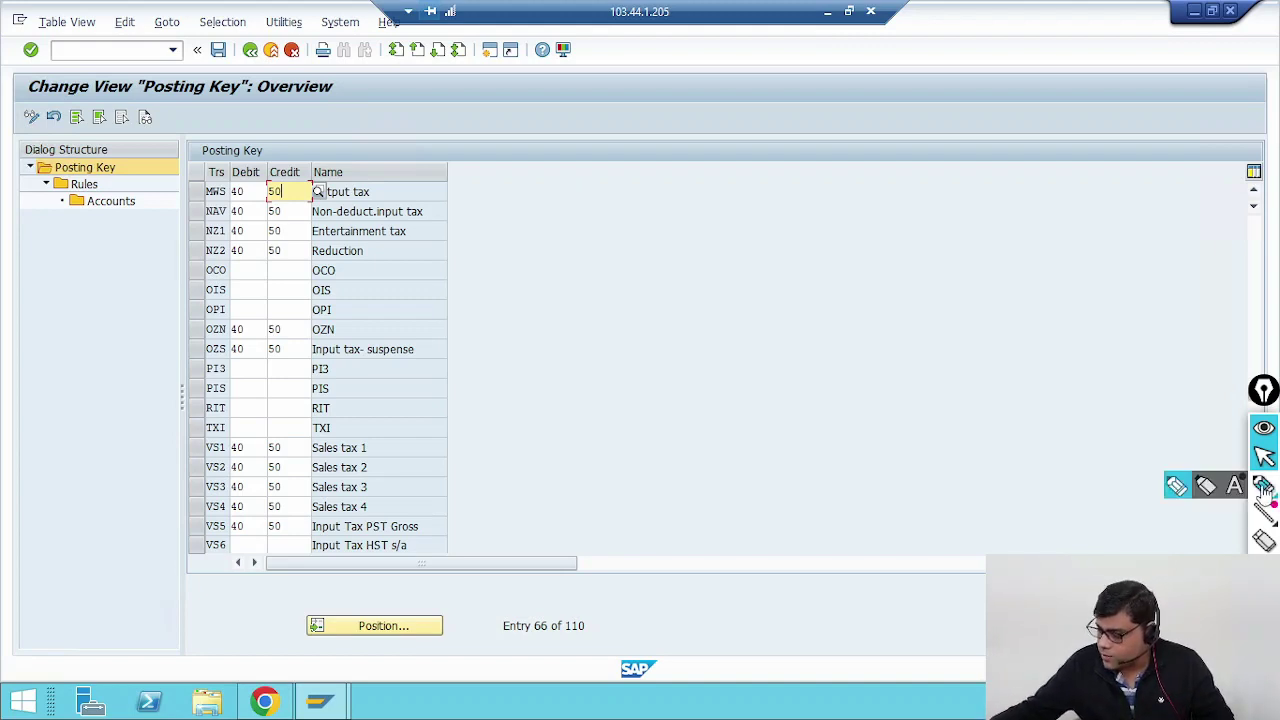
left_click(1180, 488)
mouse_move(240, 205)
left_mouse_down()
mouse_move(262, 150)
mouse_move(212, 218)
mouse_move(528, 106)
mouse_move(512, 117)
mouse_move(604, 100)
mouse_move(606, 118)
left_mouse_up()
left_click_drag(640, 110, 758, 102)
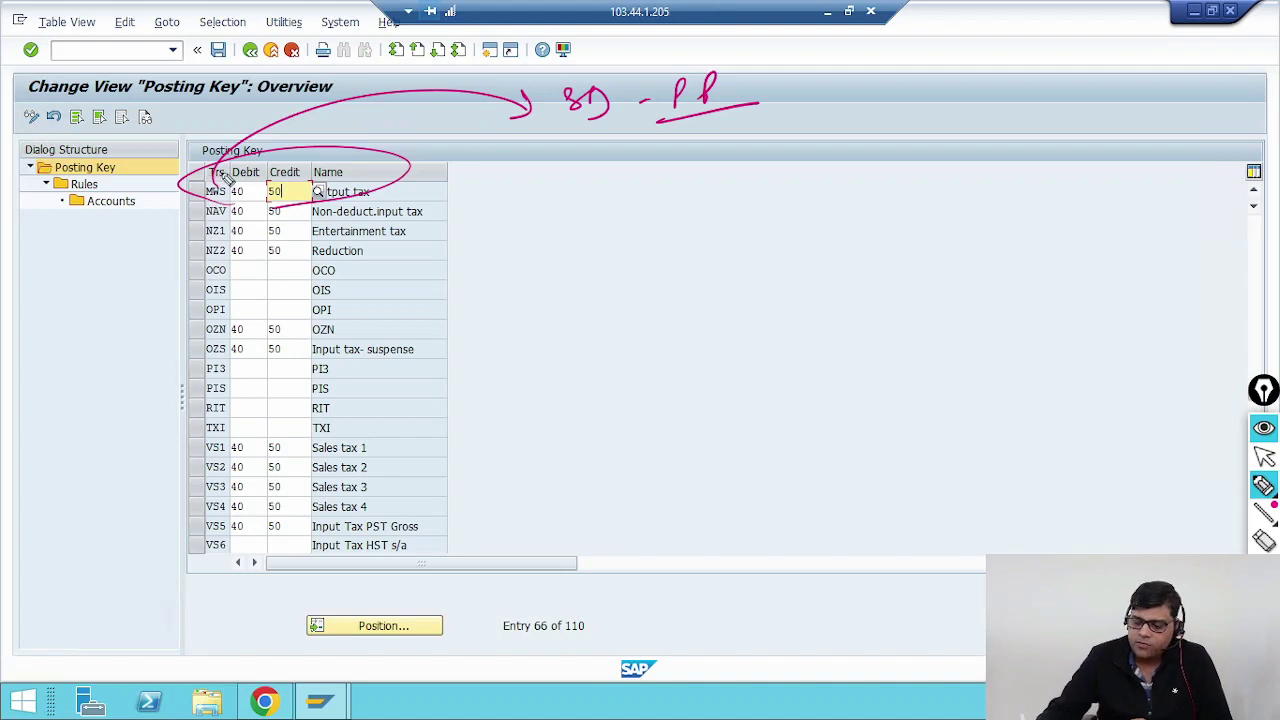
key("ctrl+shift+z")
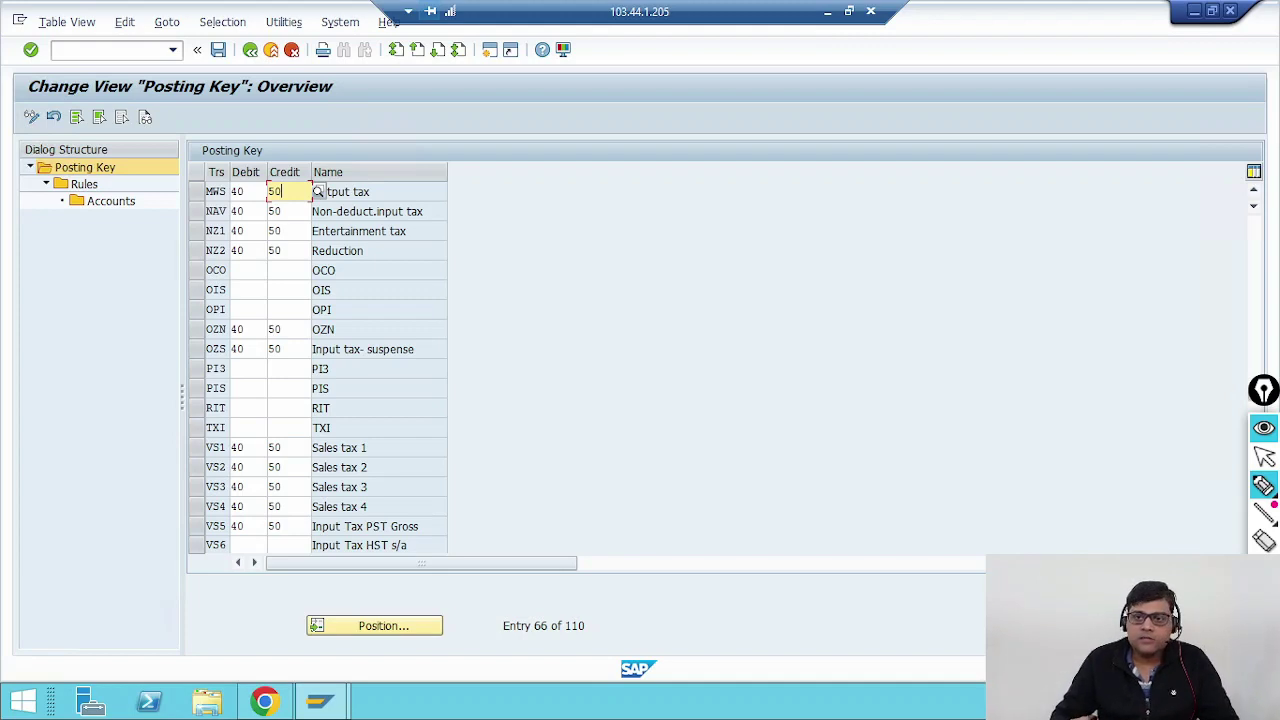
left_click(1264, 456)
Step: Open the rules for the MWS output tax transaction and widen the chart of accounts column
left_click(195, 191)
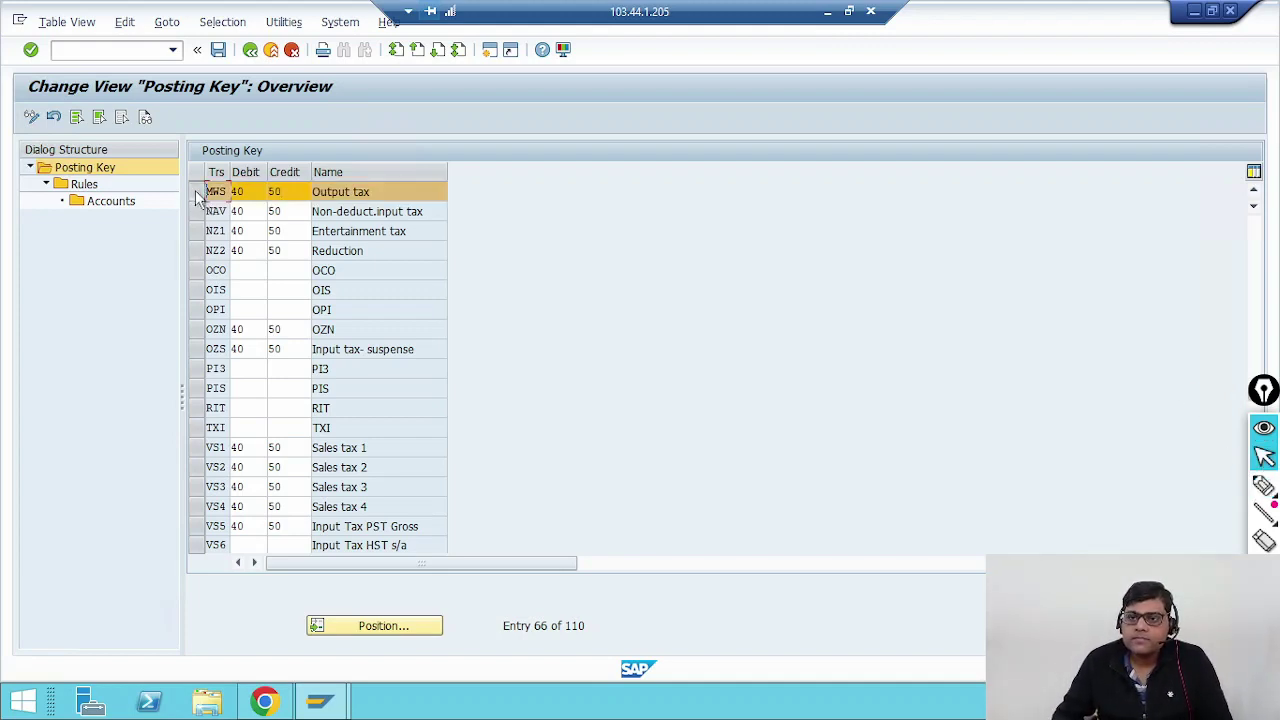
double_click(85, 186)
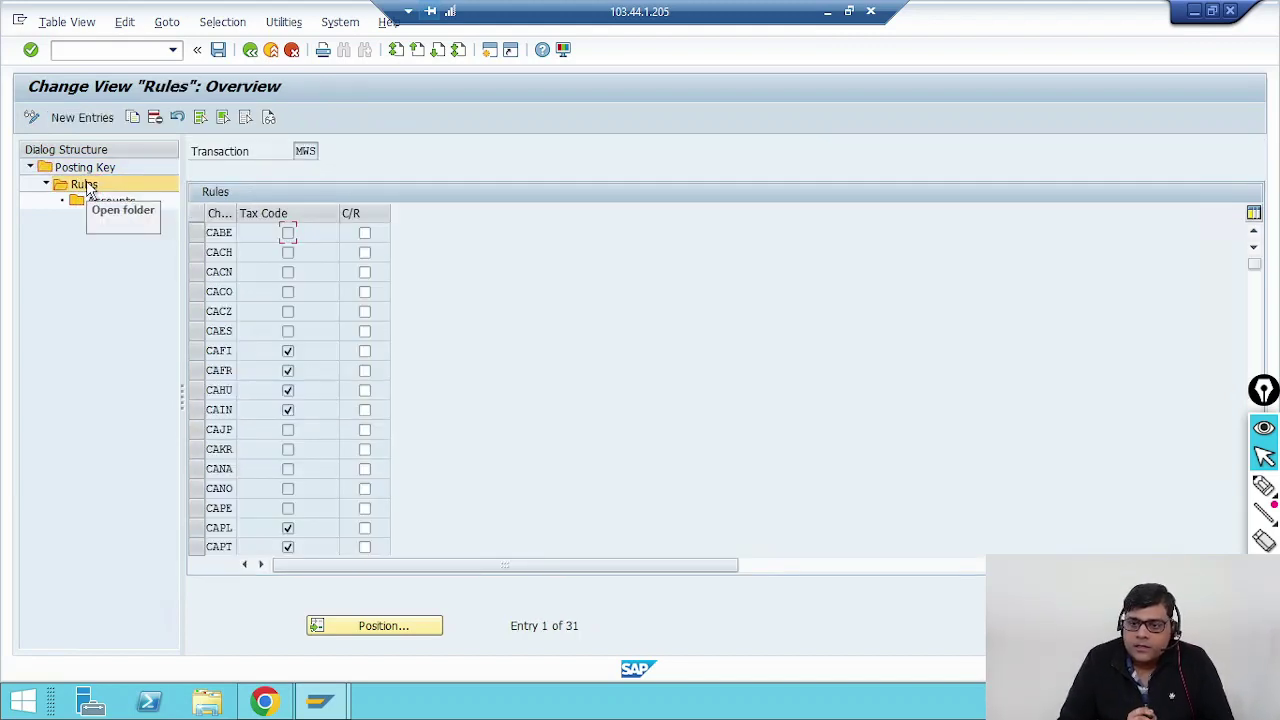
left_click_drag(236, 212, 287, 211)
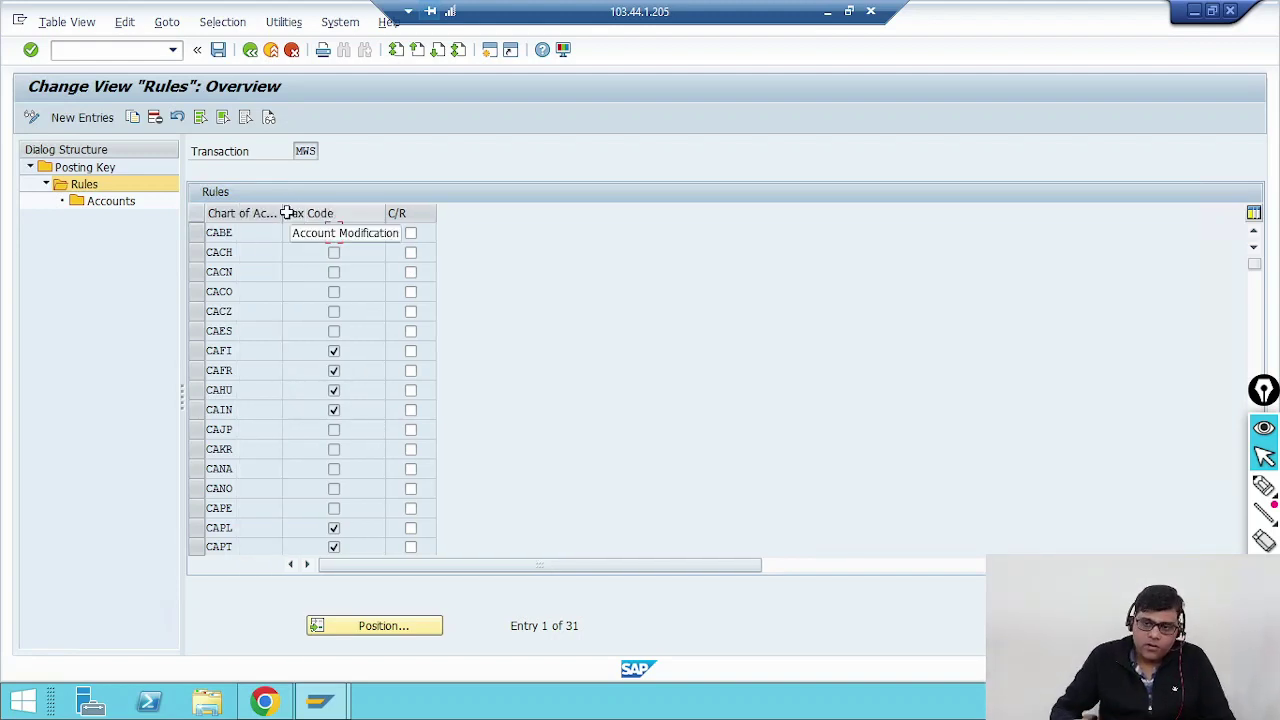
Step: Position the rules list at chart of accounts Z002 and open the tax accounts assigned to chart Z012
left_click(412, 626)
type("Z002")
key("Return")
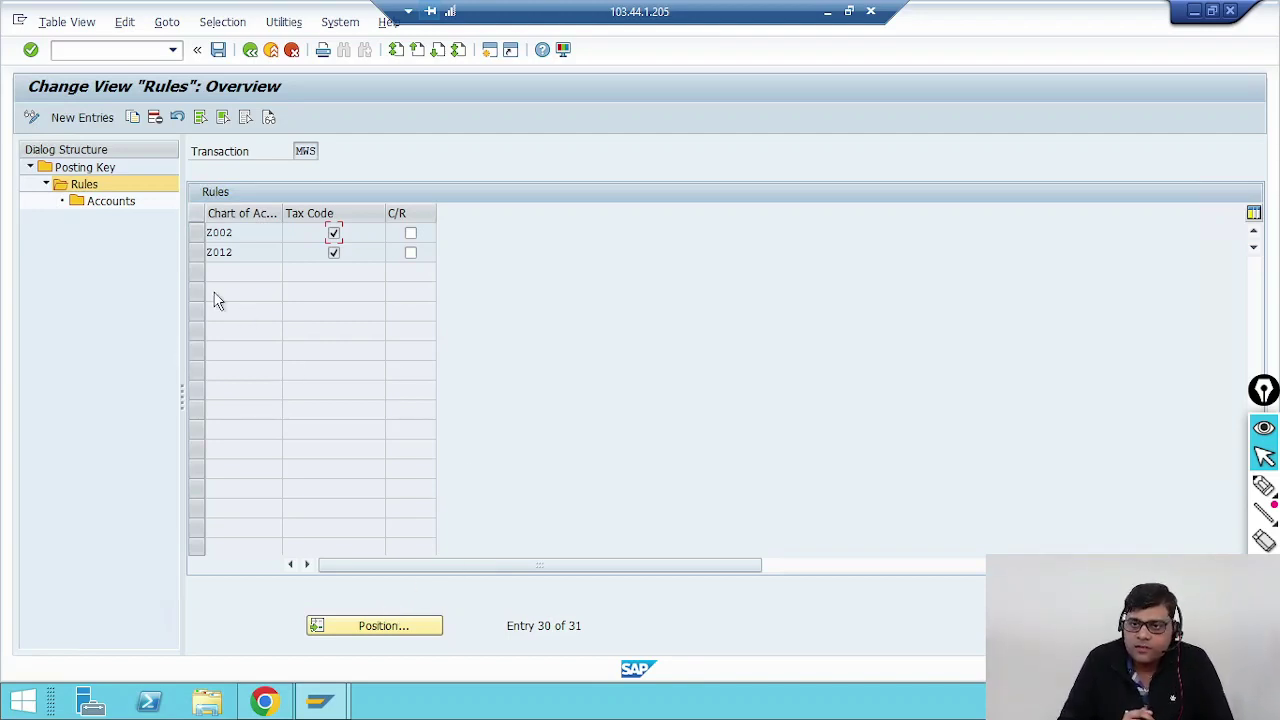
left_click(193, 255)
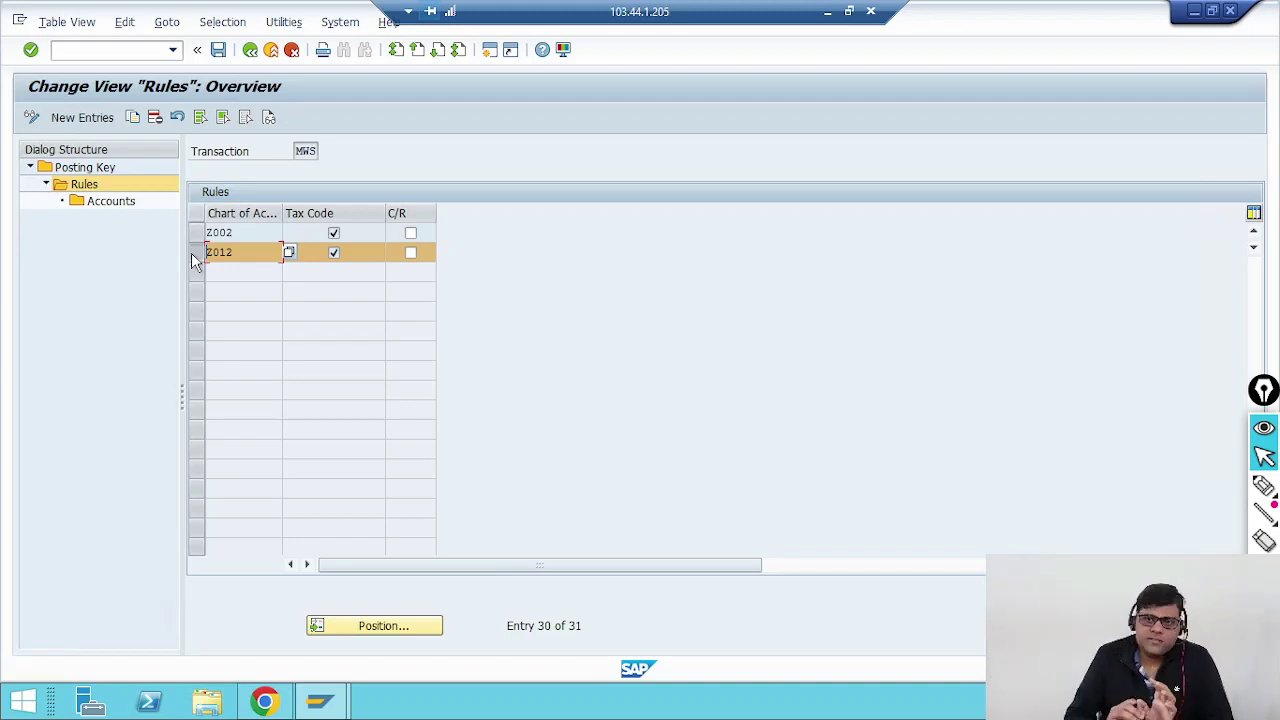
left_click(112, 201)
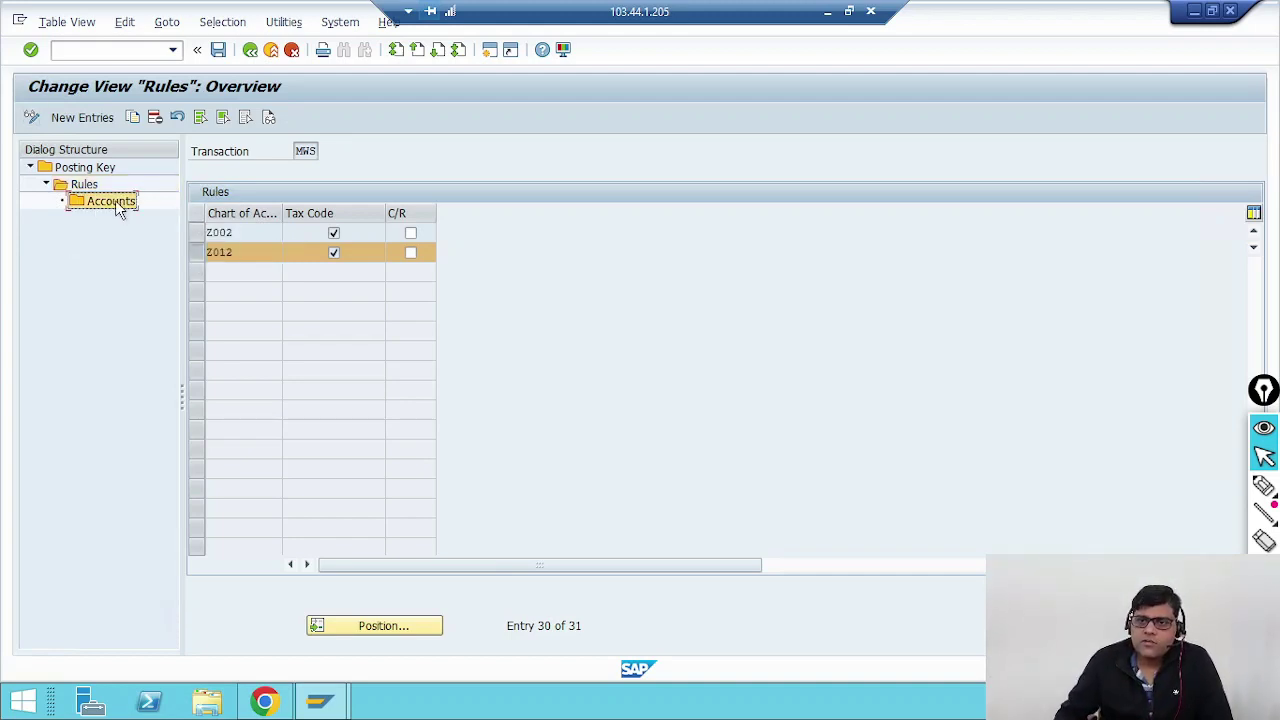
double_click(115, 200)
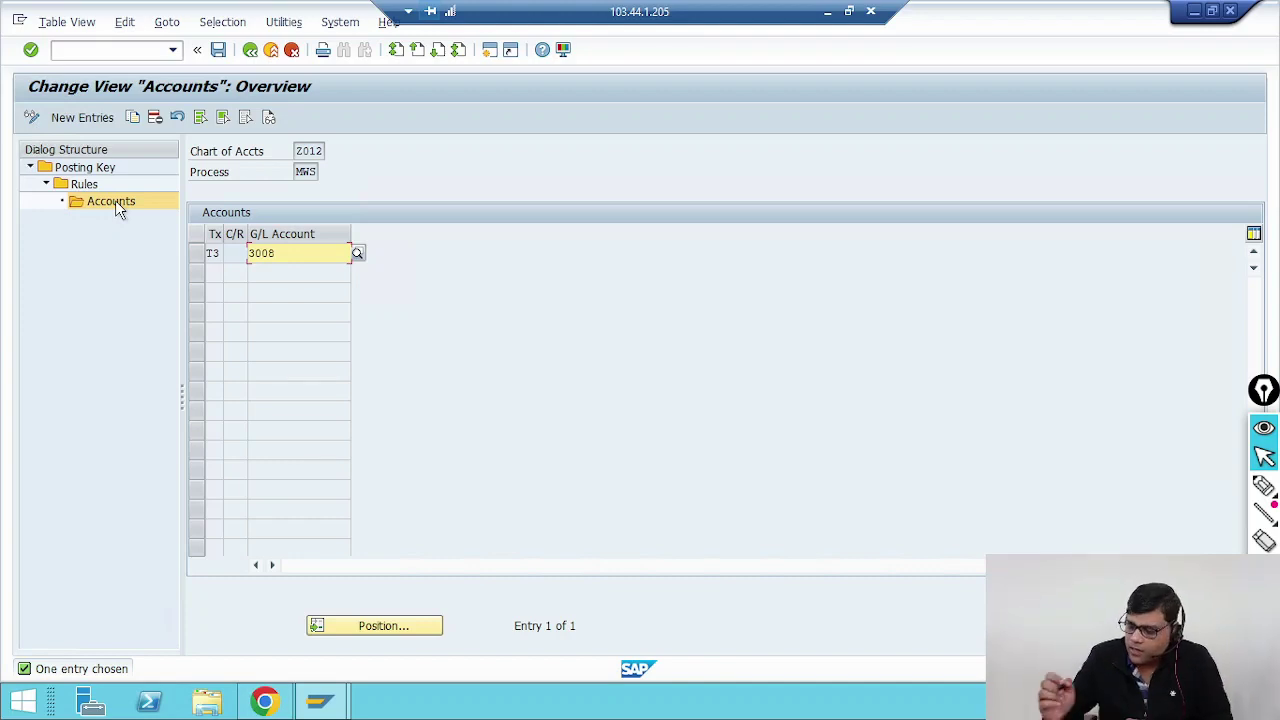
Step: Circle the T3 tax code and G/L account row in pen, point an arrow at it, and clear the annotations
left_click(1180, 487)
left_click_drag(318, 263, 338, 270)
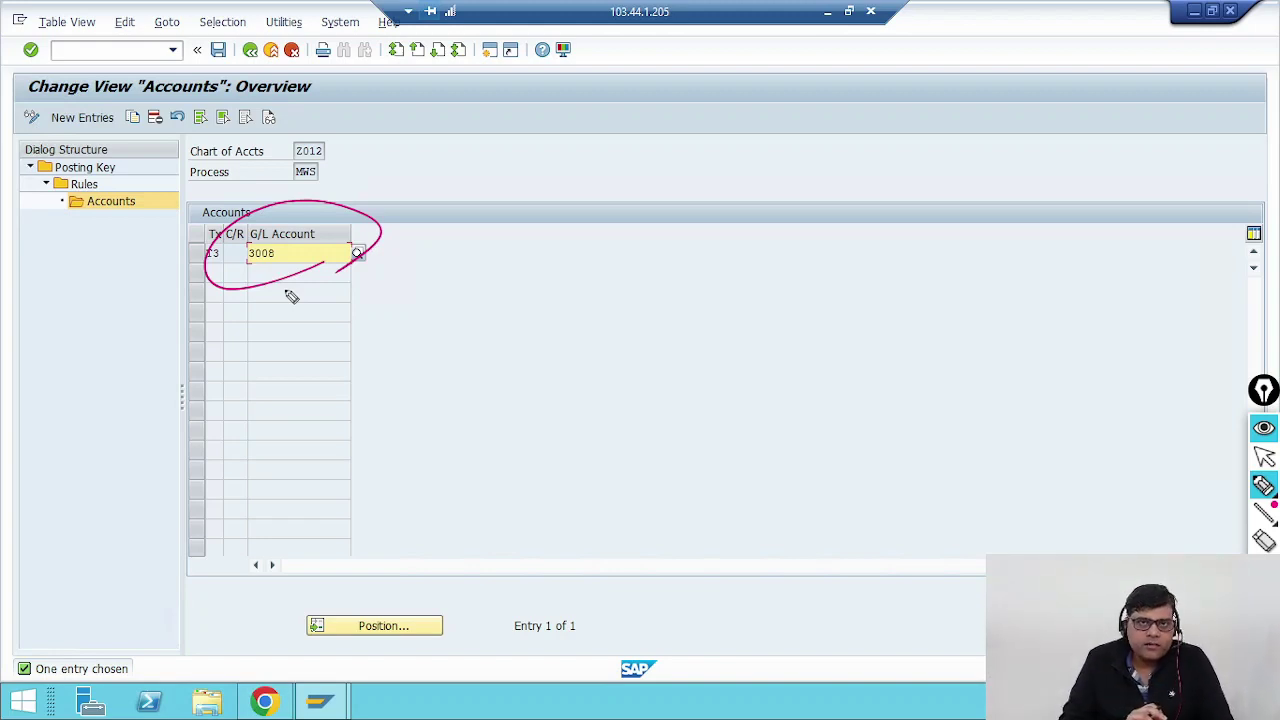
mouse_move(352, 266)
left_mouse_down()
mouse_move(362, 248)
mouse_move(312, 296)
left_mouse_up()
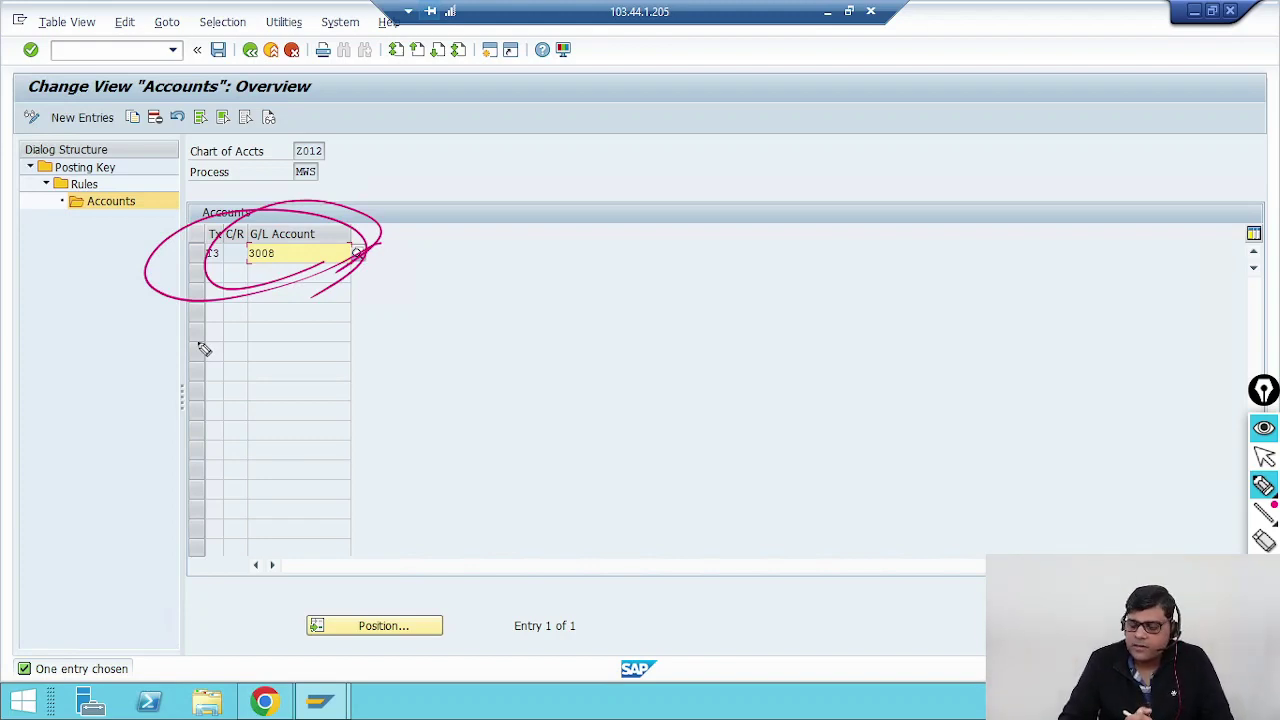
mouse_move(373, 160)
left_mouse_down()
mouse_move(308, 222)
mouse_move(338, 222)
left_mouse_up()
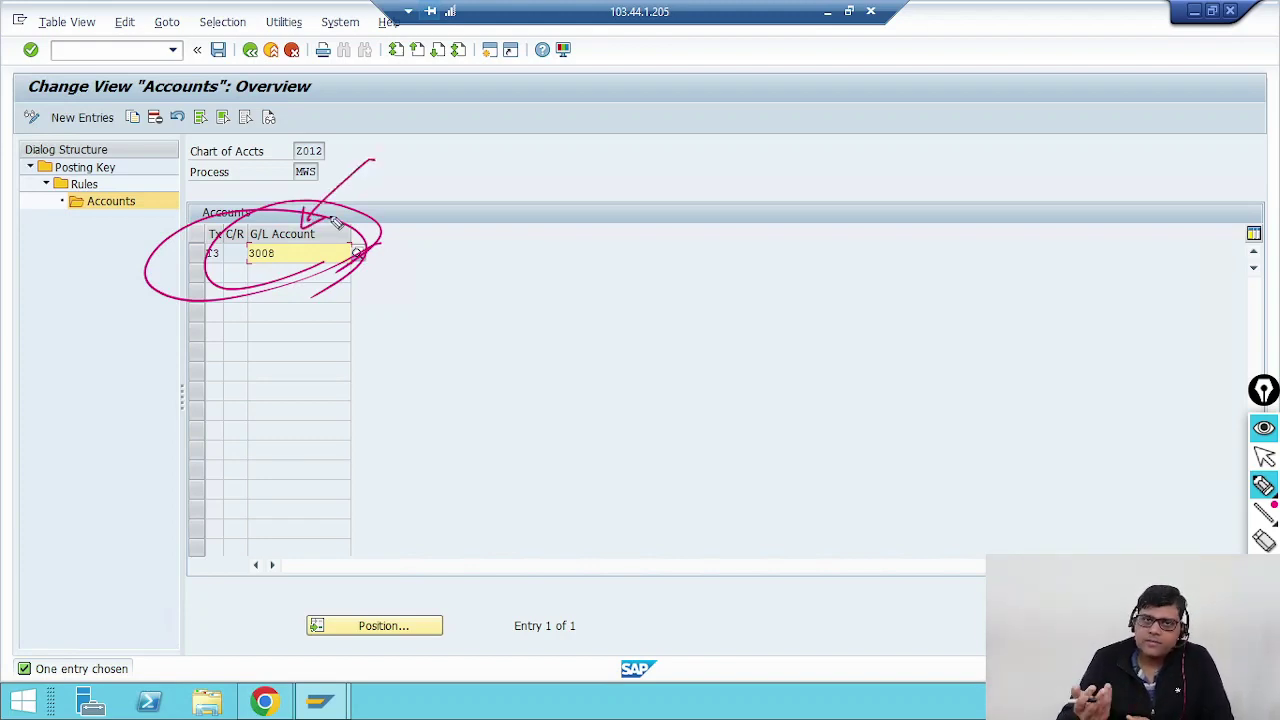
key("ctrl+shift+z")
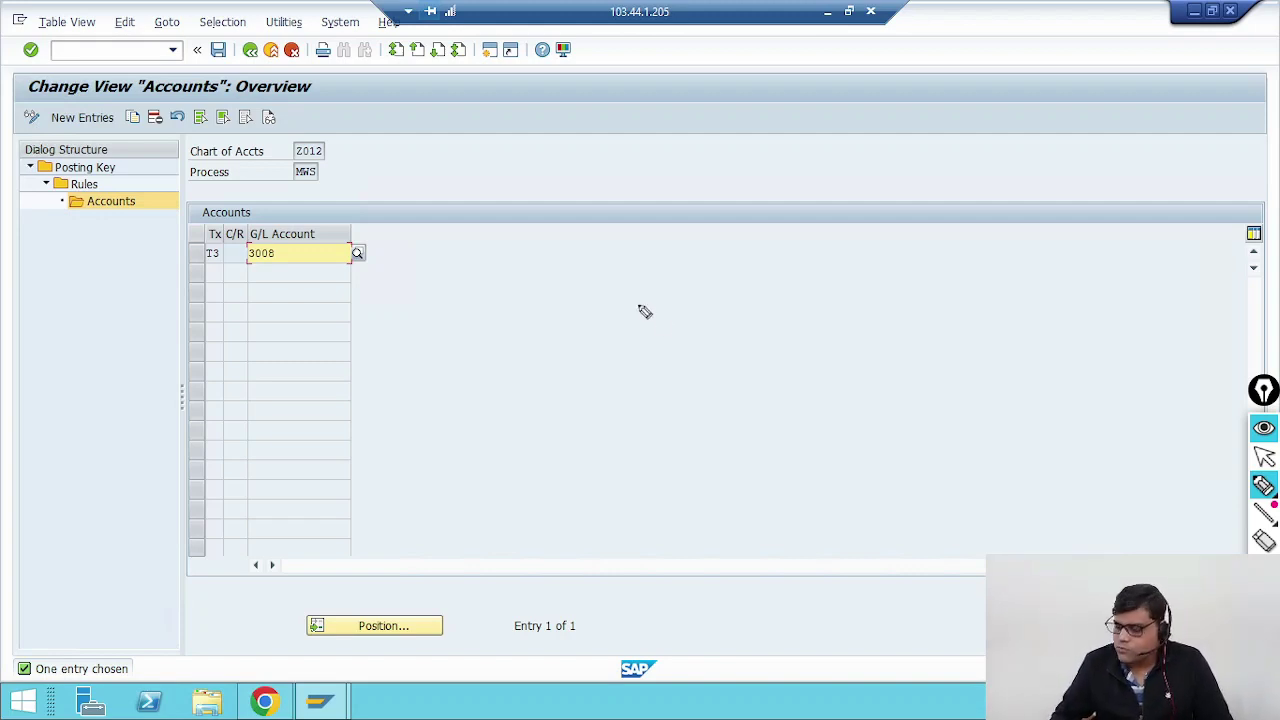
left_click(1264, 456)
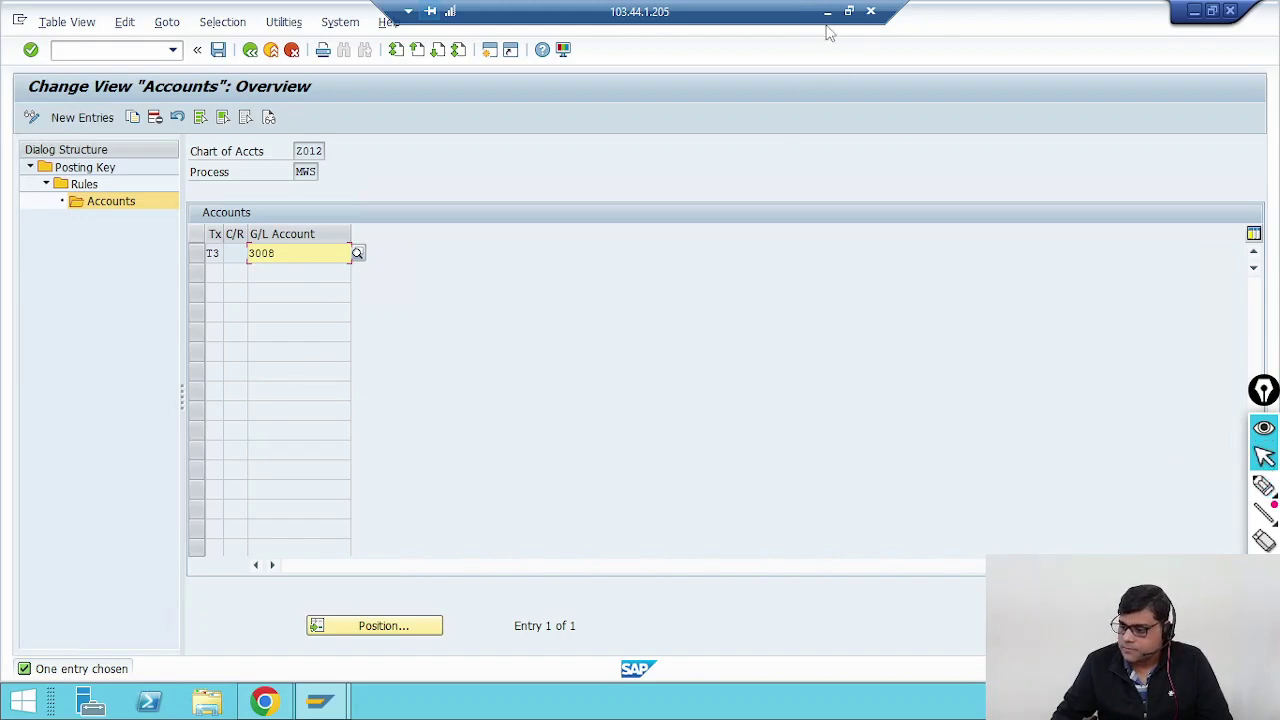
Step: Switch to the SAP Fiori launchpad in Chrome, search for "*manage billing" and open the Manage Billing Documents app
key("alt+Tab")
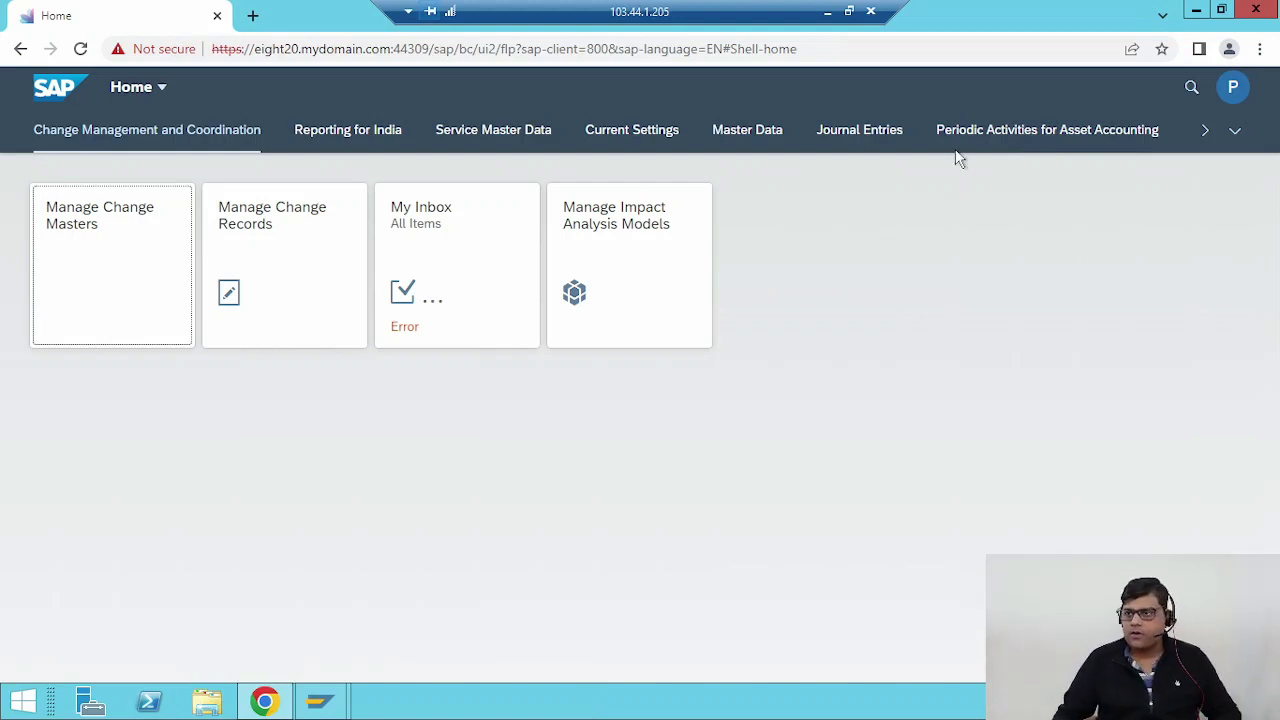
left_click(1191, 87)
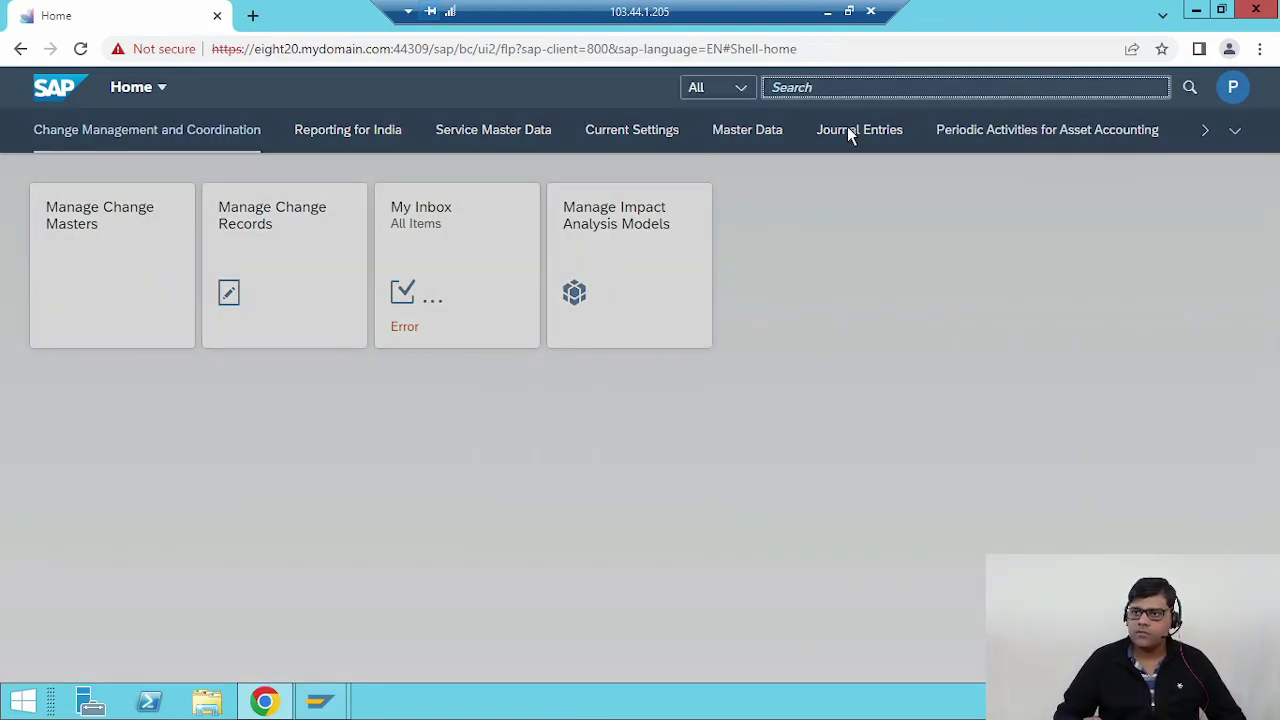
type("*mna")
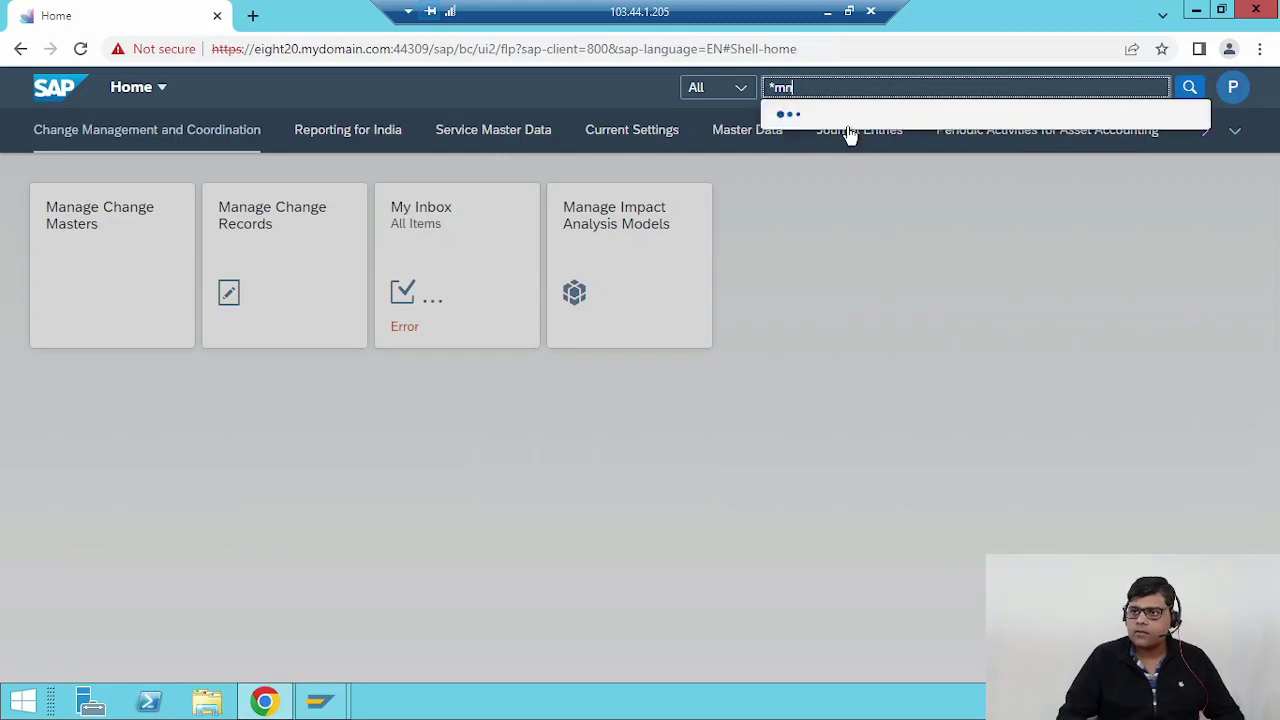
key("BackSpace")
key("BackSpace")
type("an")
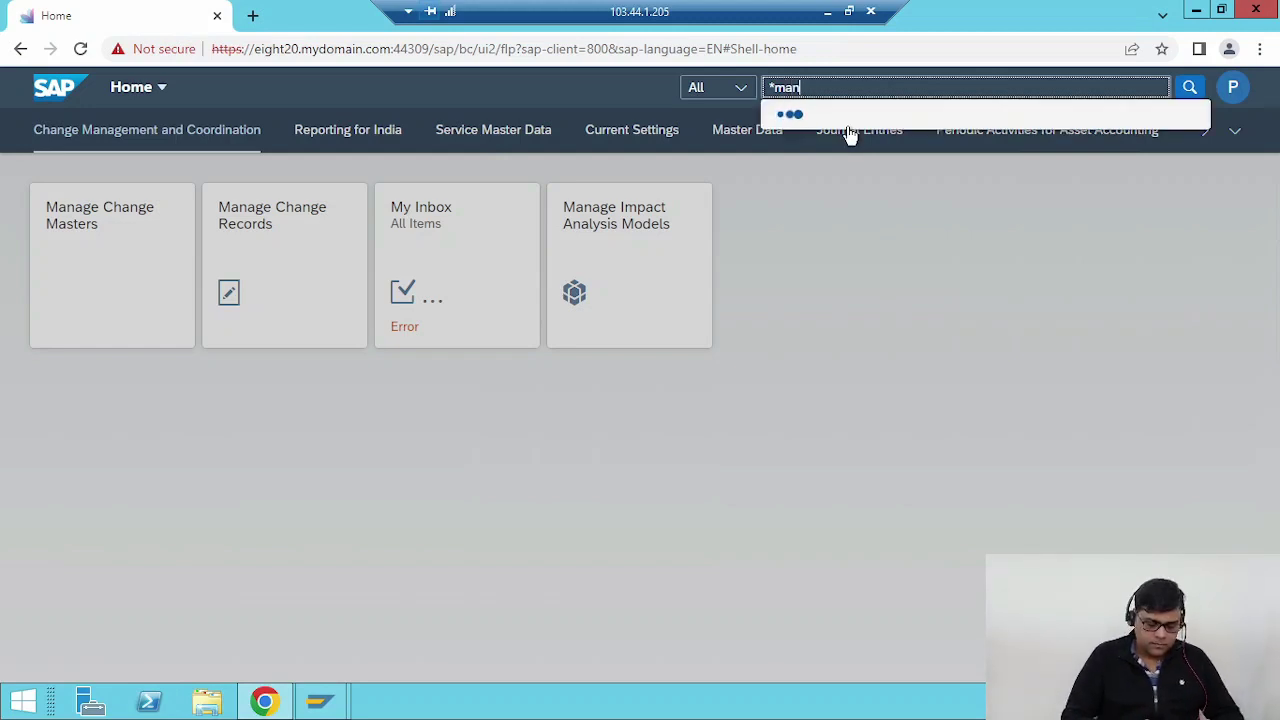
type("age billing")
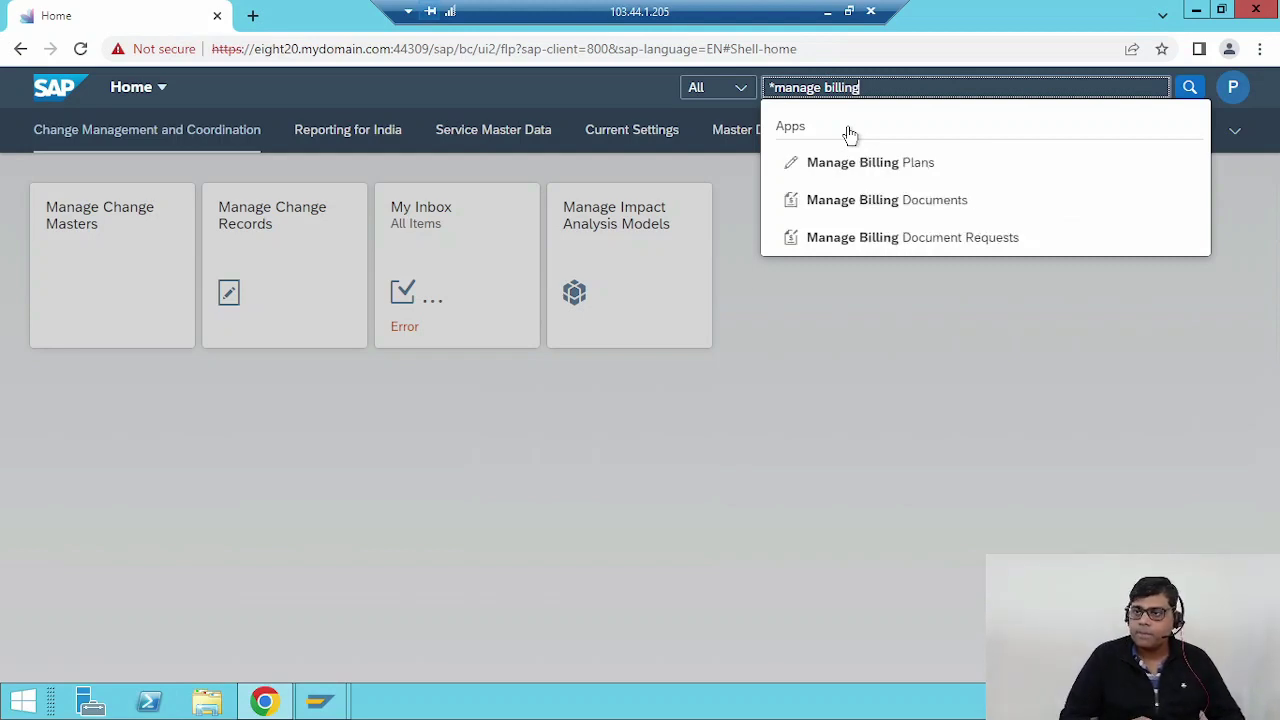
left_click(885, 200)
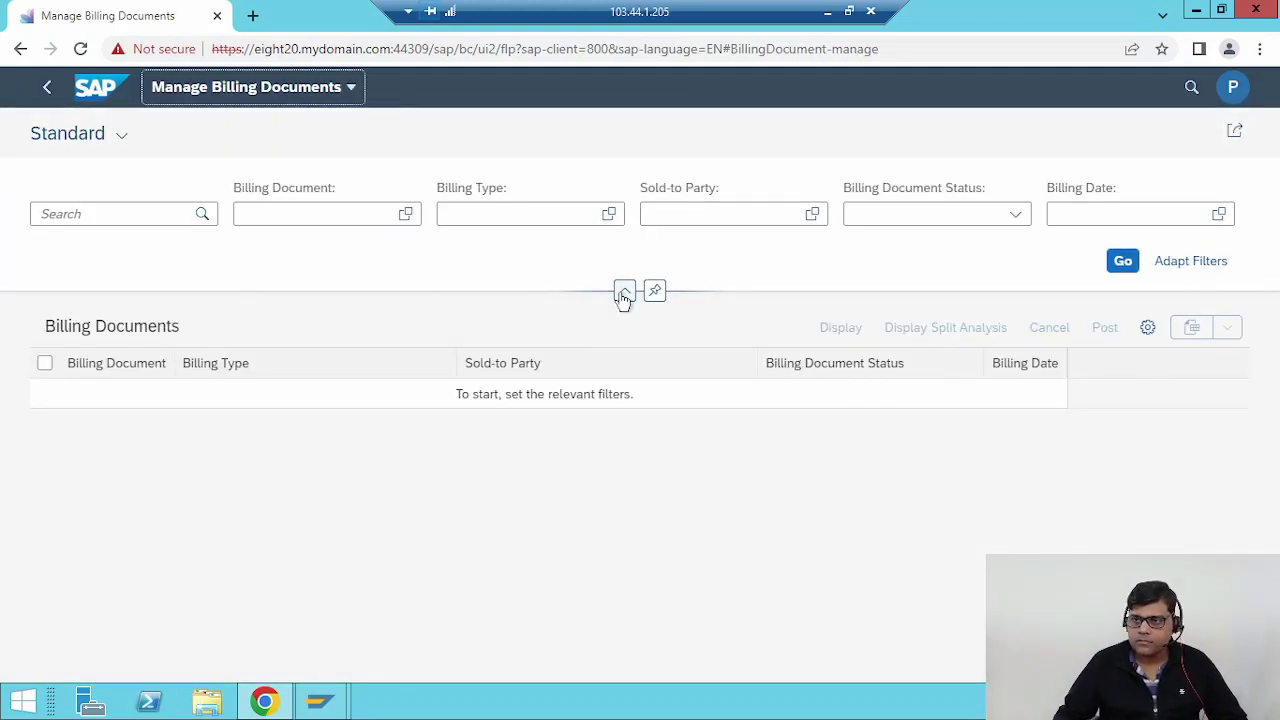
Step: Filter the billing documents by sold-to party Test Customer #1 and run the search
left_click(690, 210)
type("6")
left_click(714, 280)
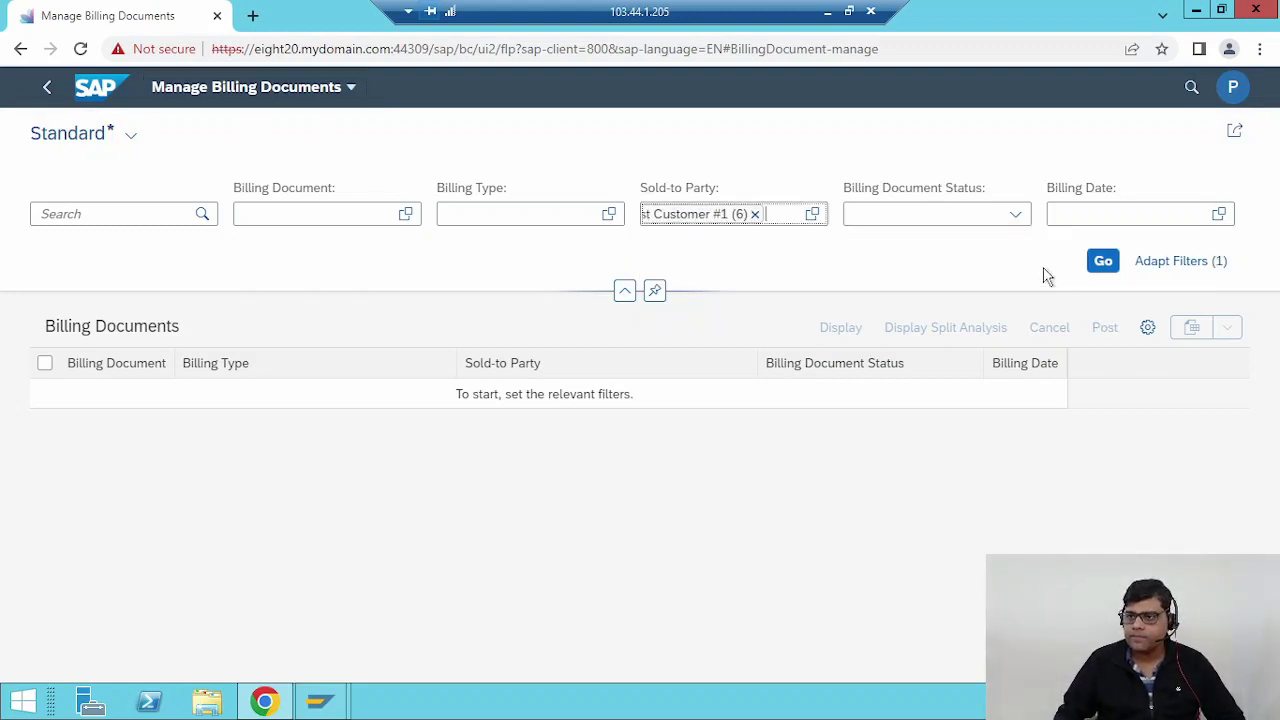
left_click(1104, 262)
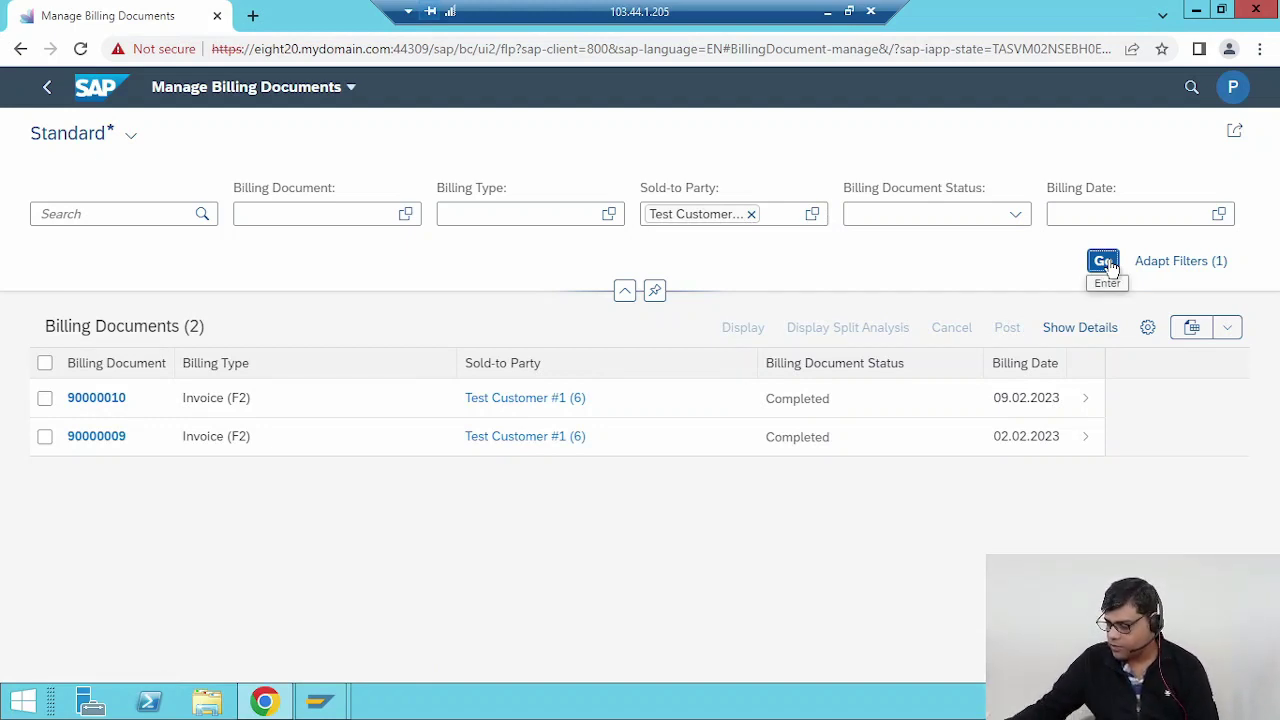
Step: Circle the billing date 02.02.2023 in pen, clear the annotation, and return to the normal pointer
left_click(1210, 284)
left_click_drag(1210, 284, 1215, 212)
mouse_move(1215, 307)
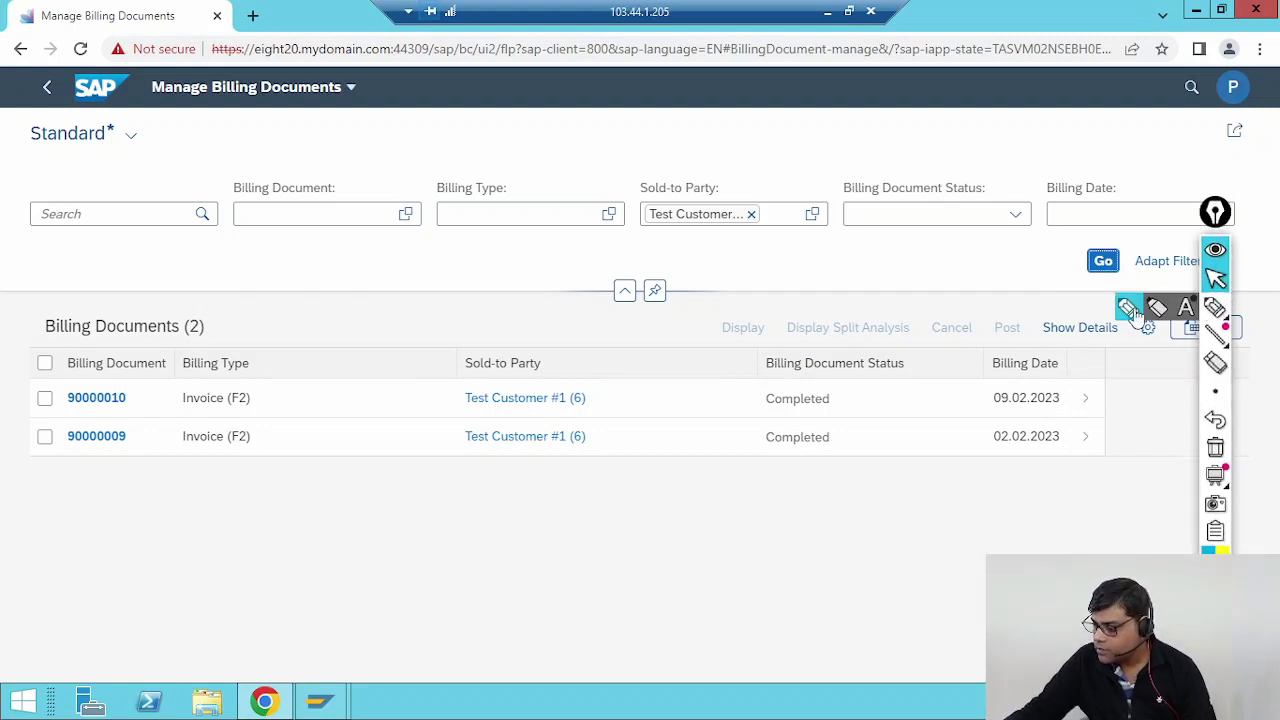
left_click(1140, 310)
mouse_move(1072, 456)
left_mouse_down()
mouse_move(956, 448)
mouse_move(1076, 452)
left_mouse_up()
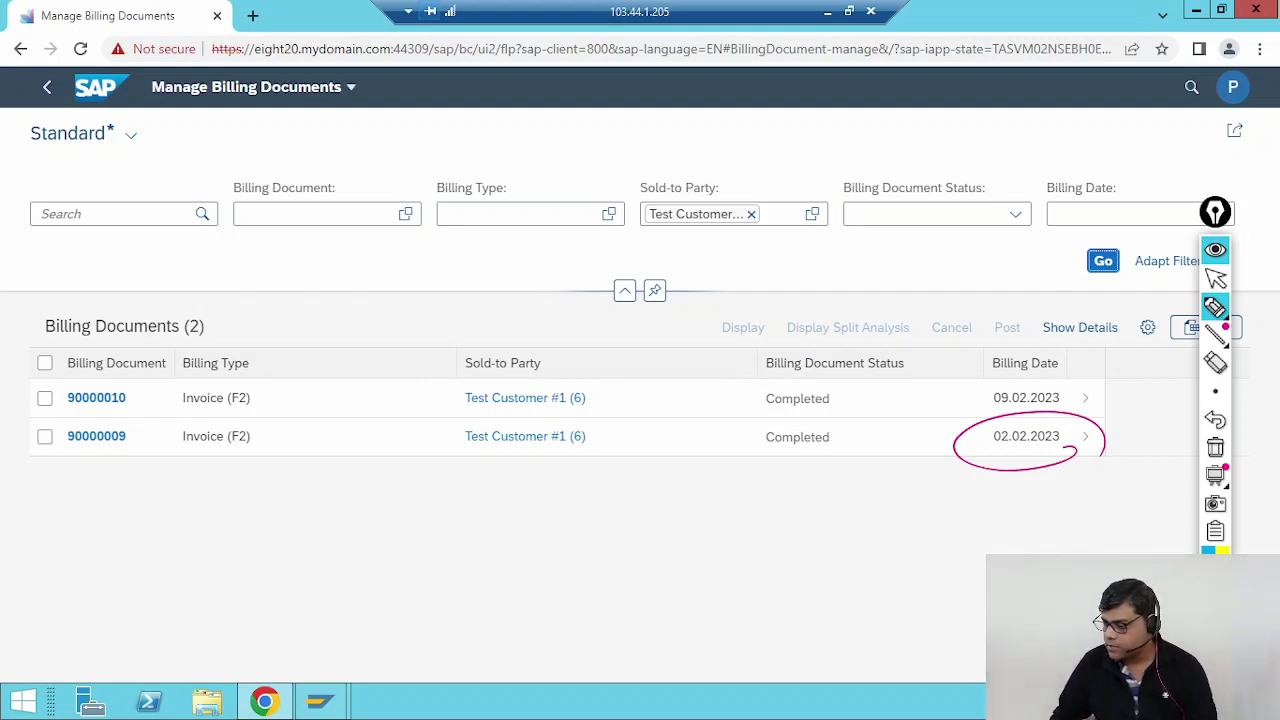
left_click(1215, 447)
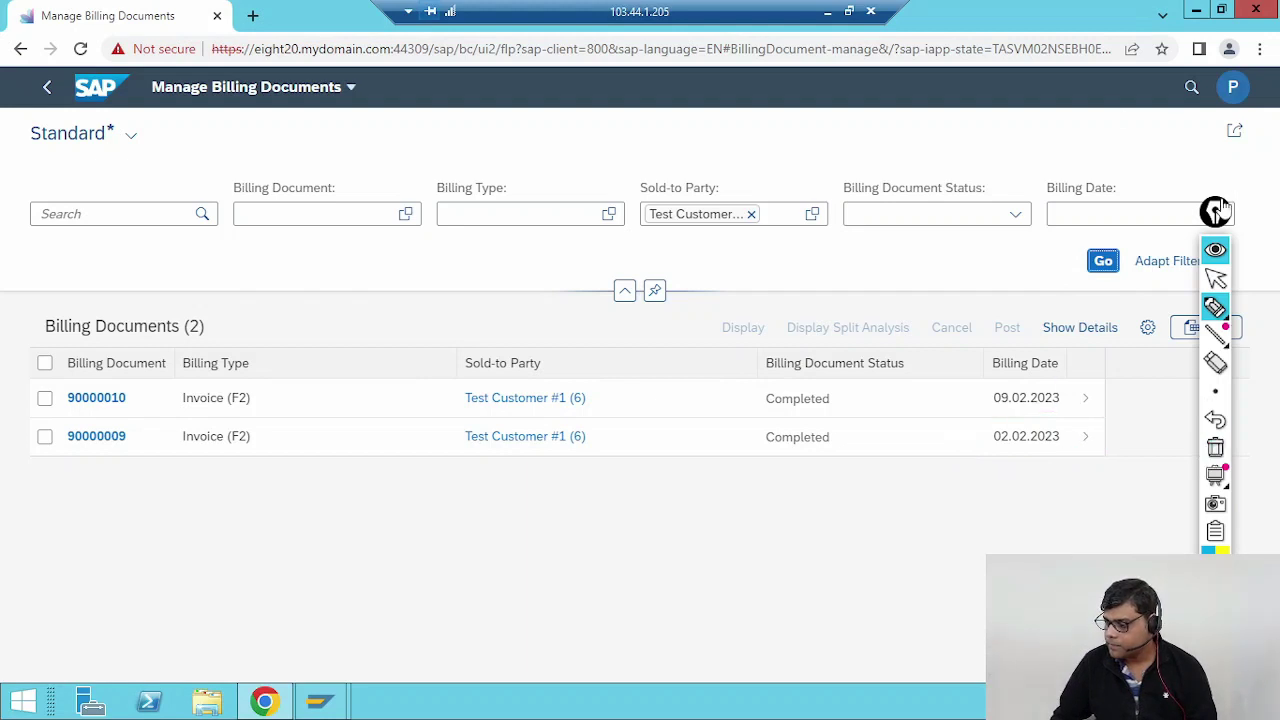
left_click(1215, 279)
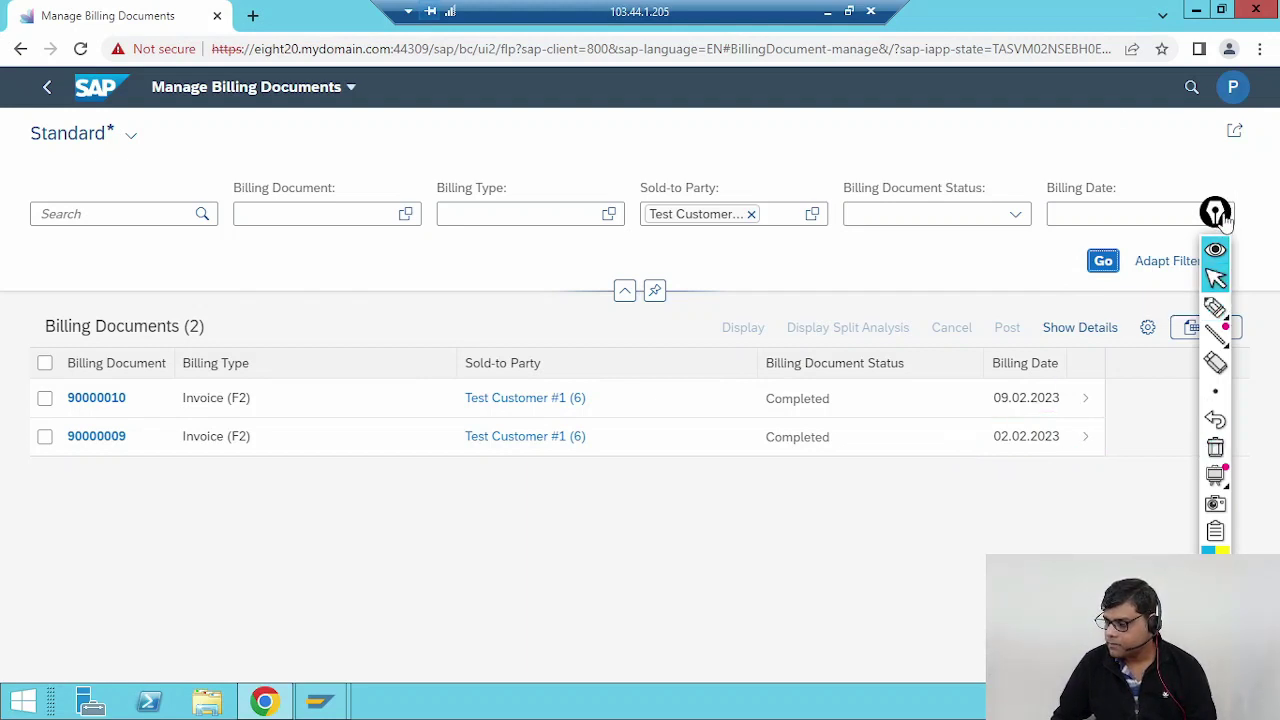
Step: Display the invoice dated 02.02.2023 and examine the line items of the journal entry linked in its process flow
left_click(1088, 440)
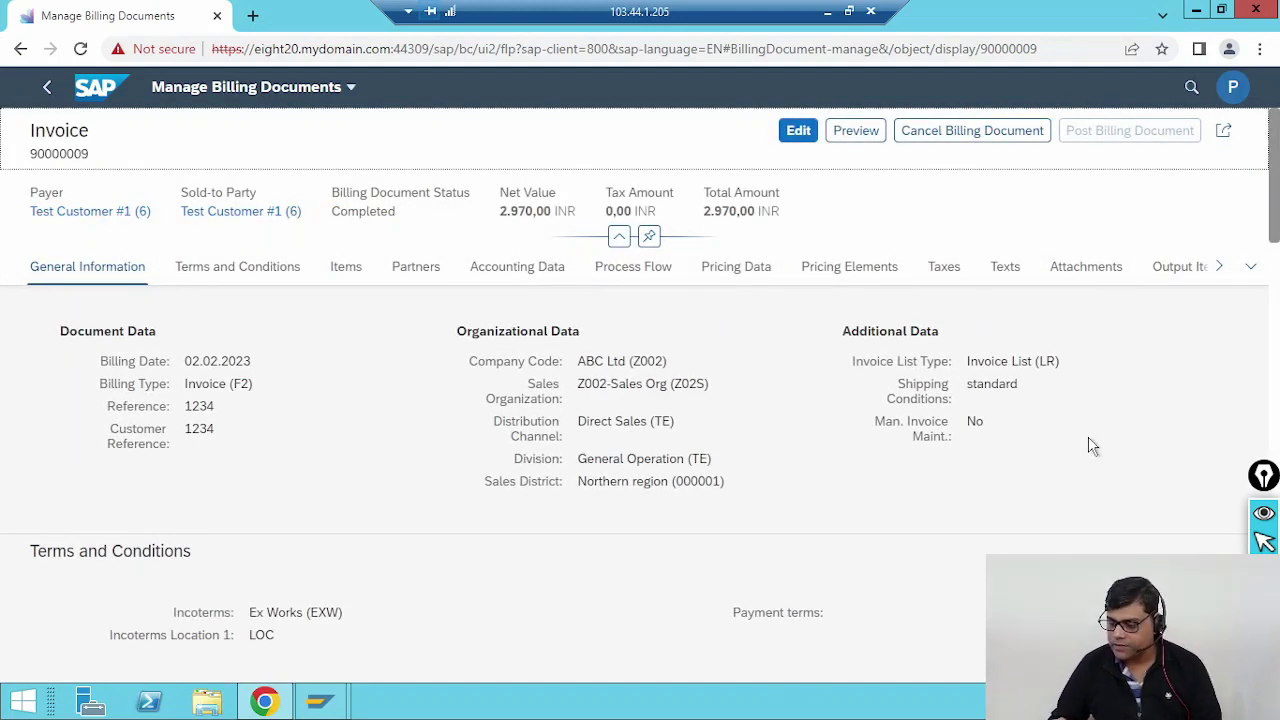
left_click(524, 272)
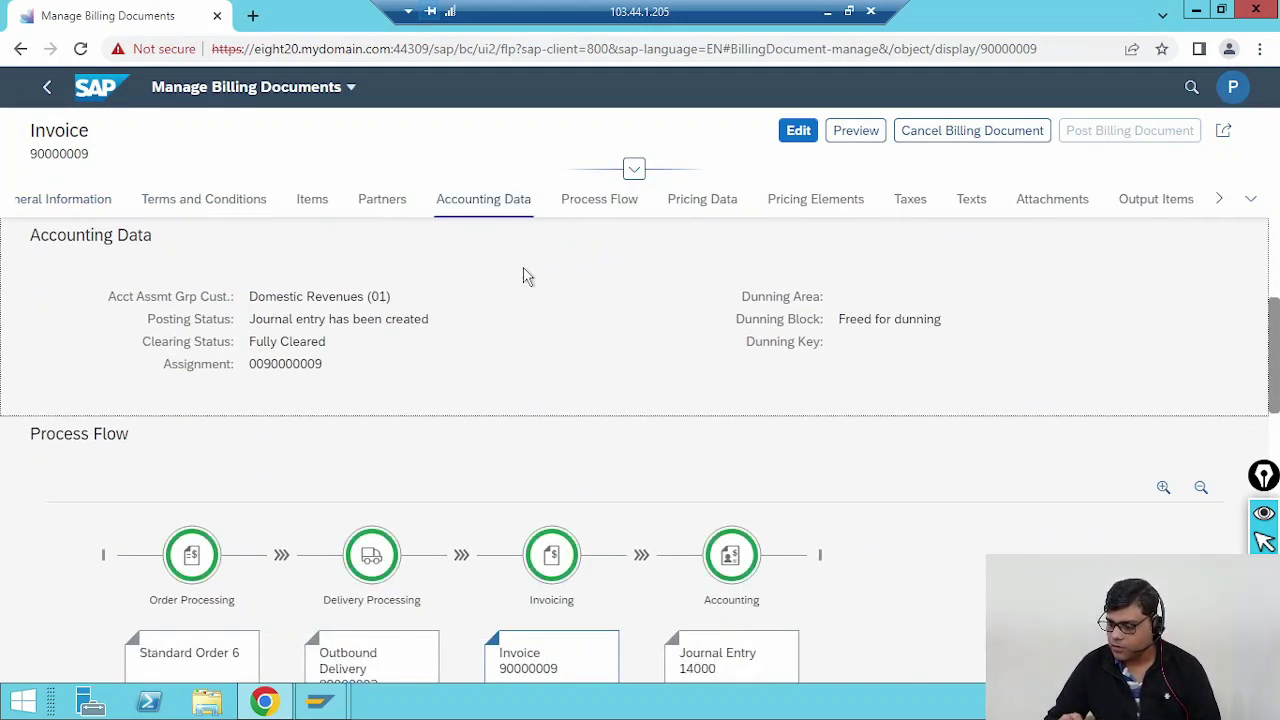
left_click_drag(1275, 340, 1276, 398)
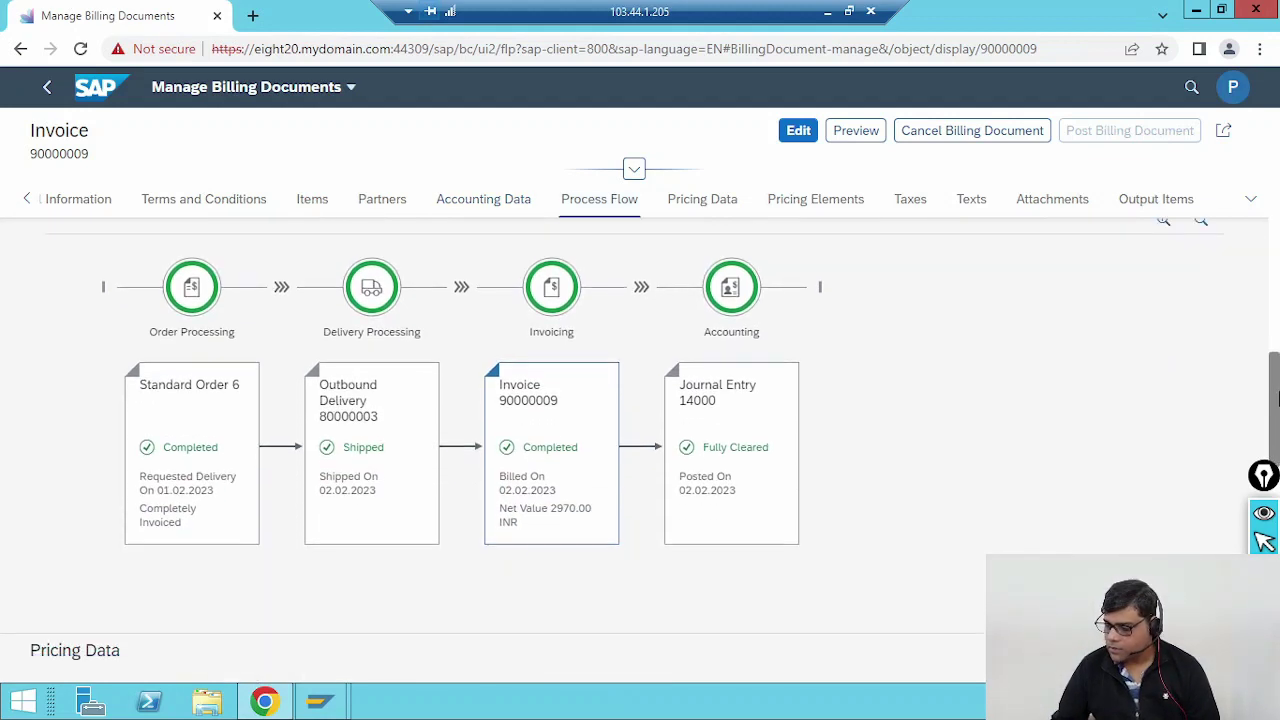
left_click(700, 408)
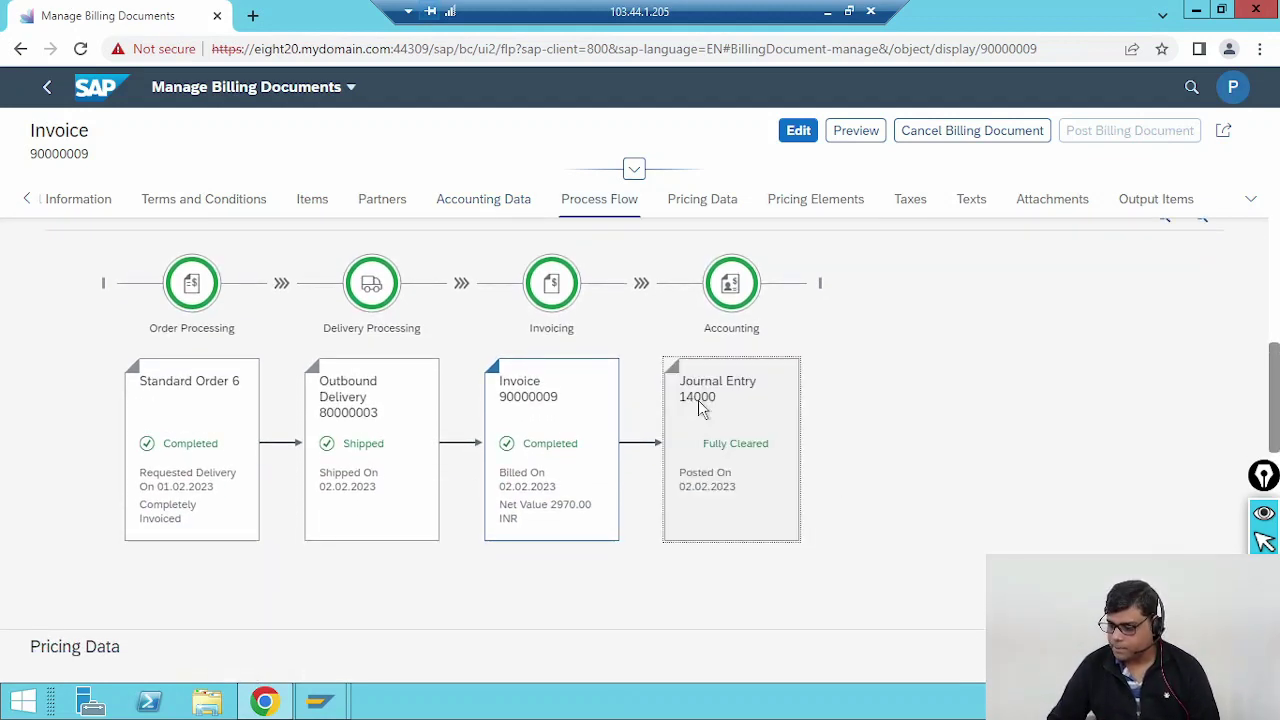
left_click(420, 476)
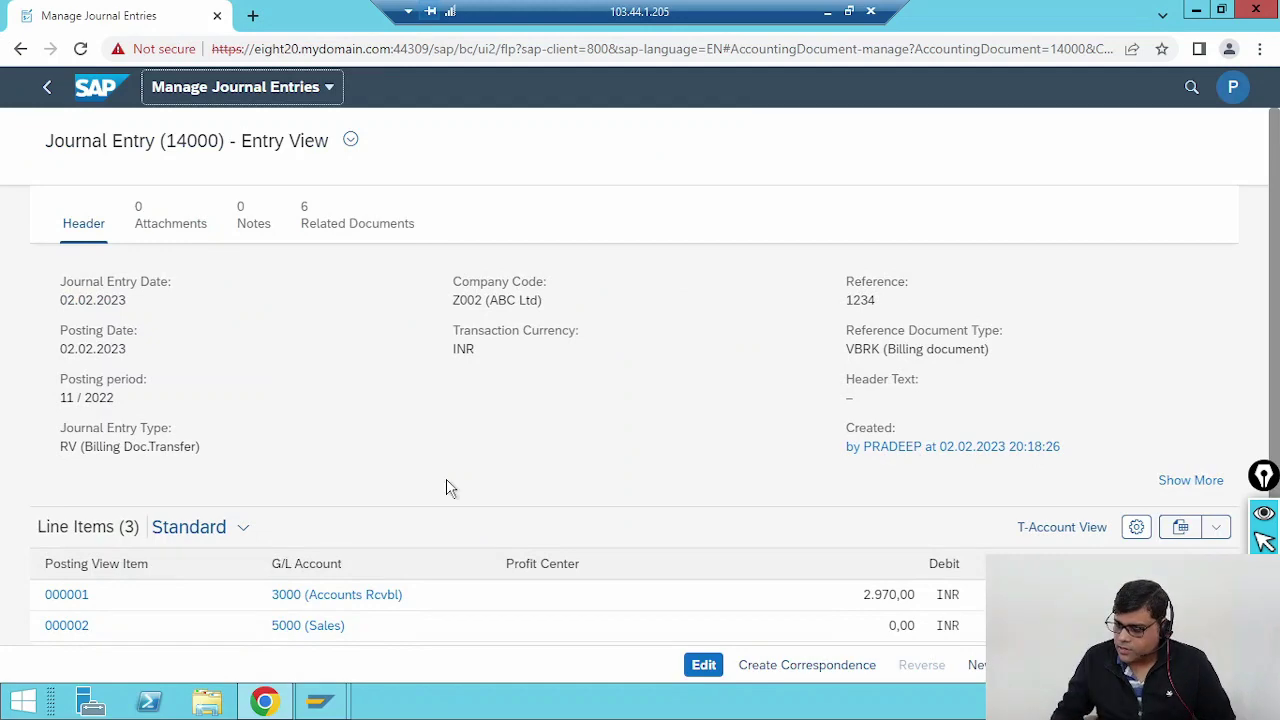
left_click_drag(1275, 338, 1277, 400)
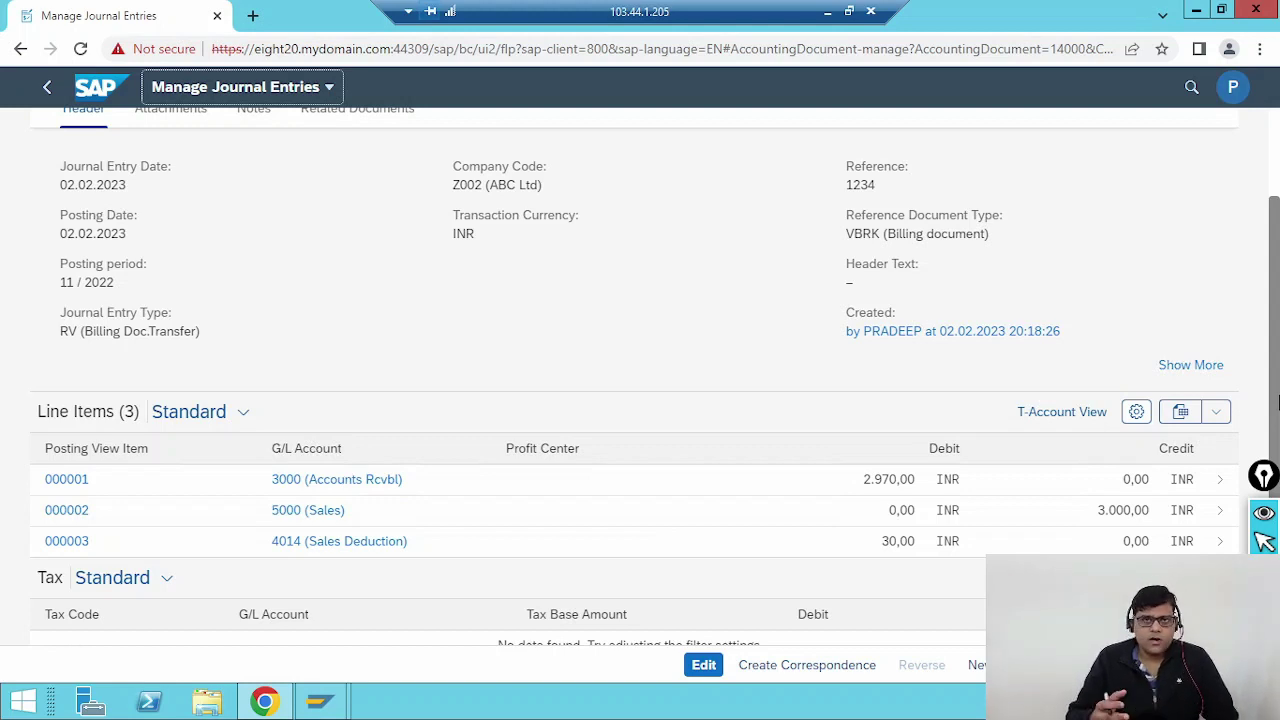
Step: Return to the billing documents list and display the invoice dated 09.02.2023
left_click(46, 88)
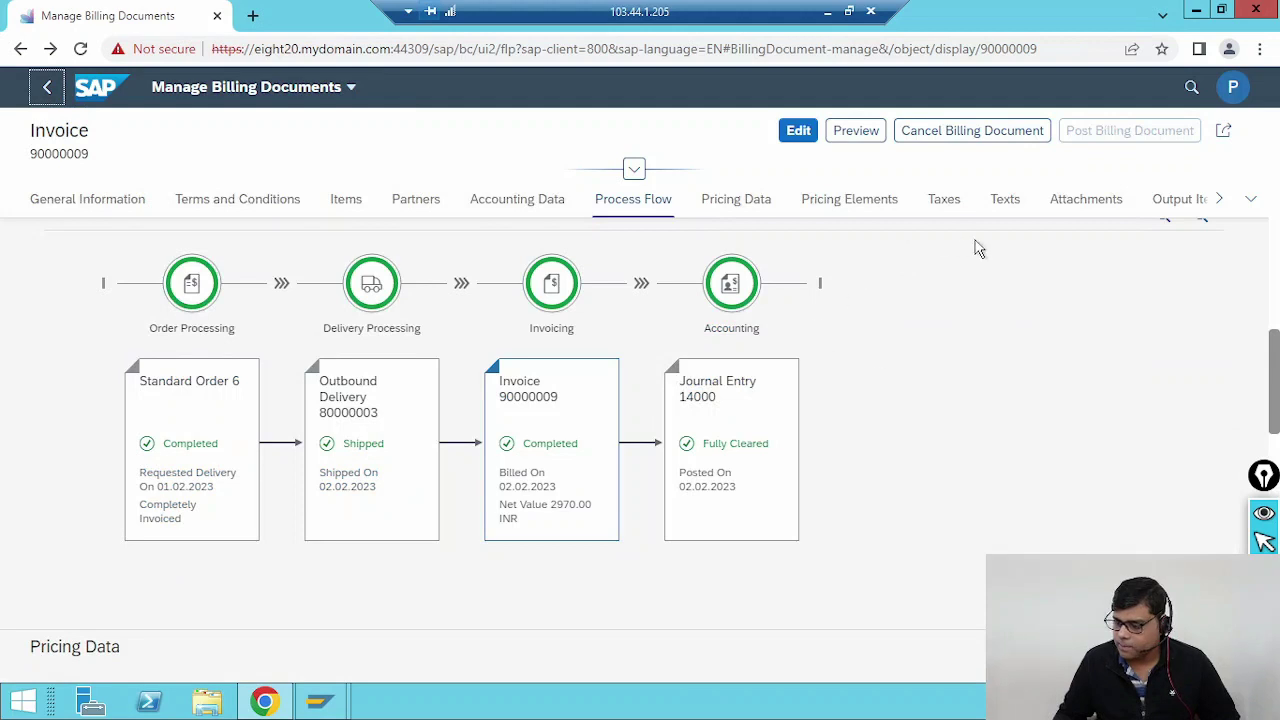
left_click(46, 87)
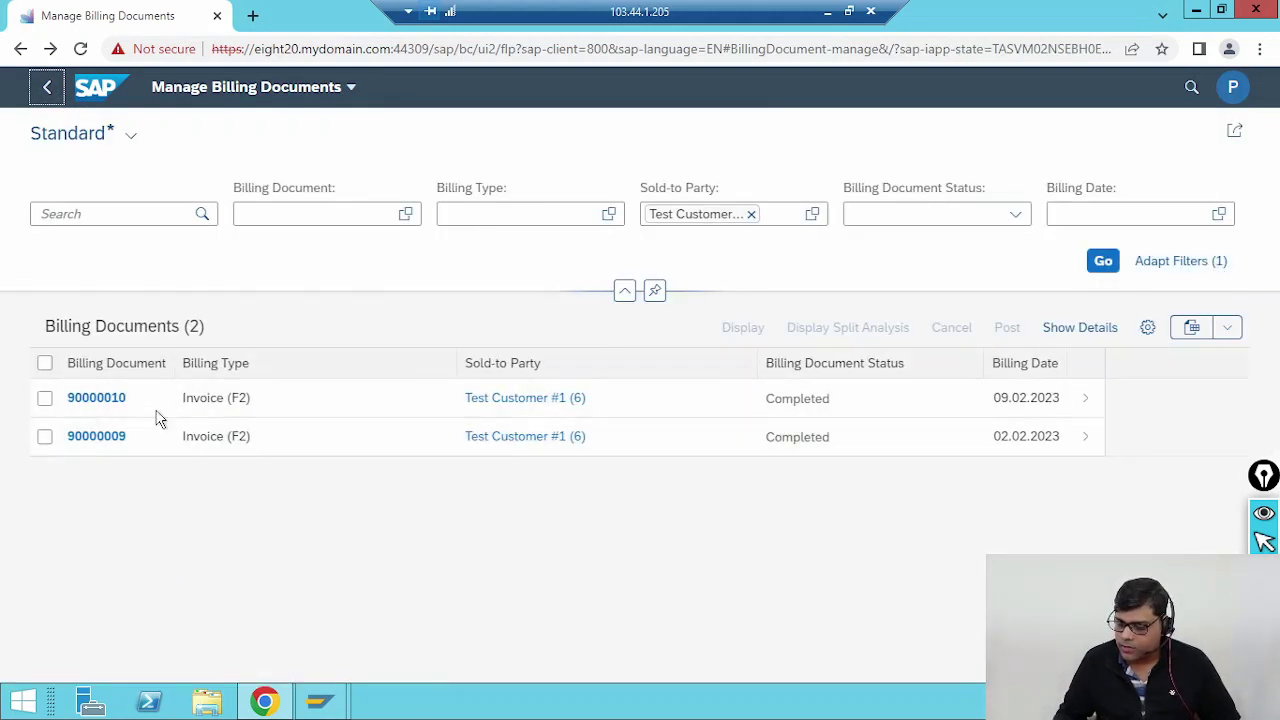
left_click(45, 398)
left_click(740, 328)
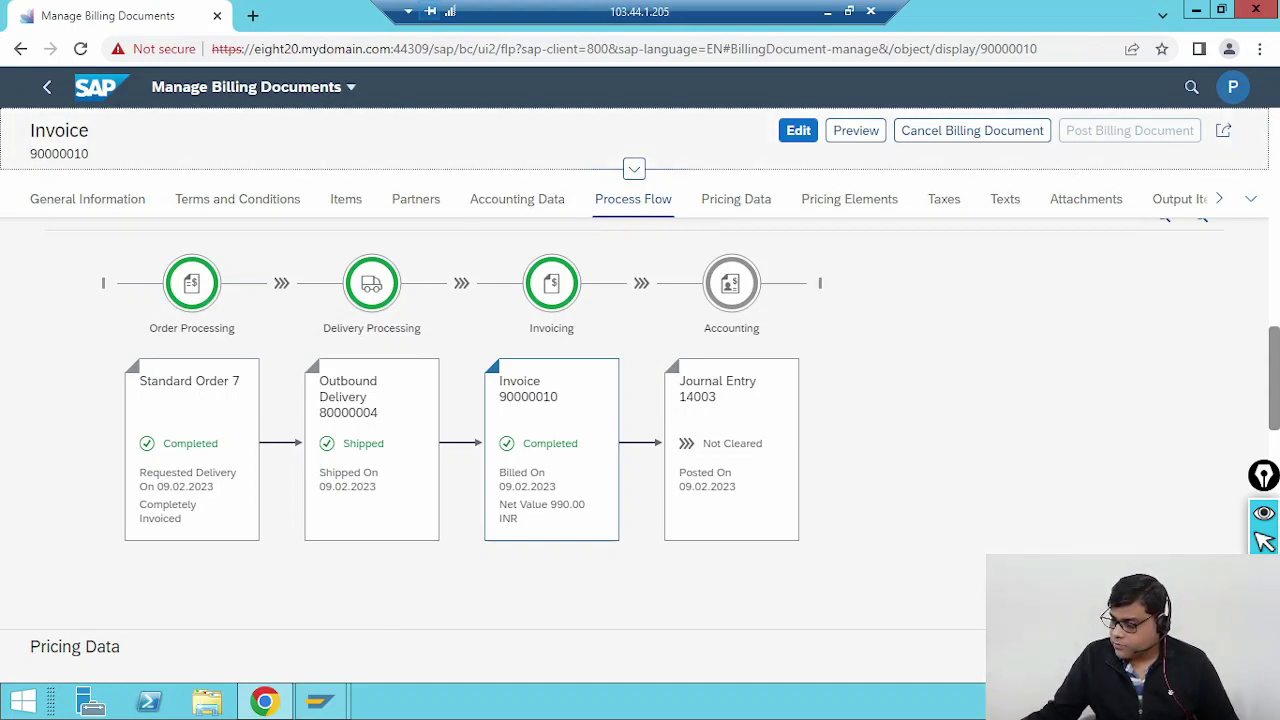
Step: Circle the standard order in pen, draw arrows on to the outbound delivery and the invoice, and clear the annotations
mouse_move(250, 398)
left_mouse_down()
mouse_move(132, 380)
mouse_move(244, 380)
mouse_move(360, 358)
mouse_move(345, 362)
left_mouse_up()
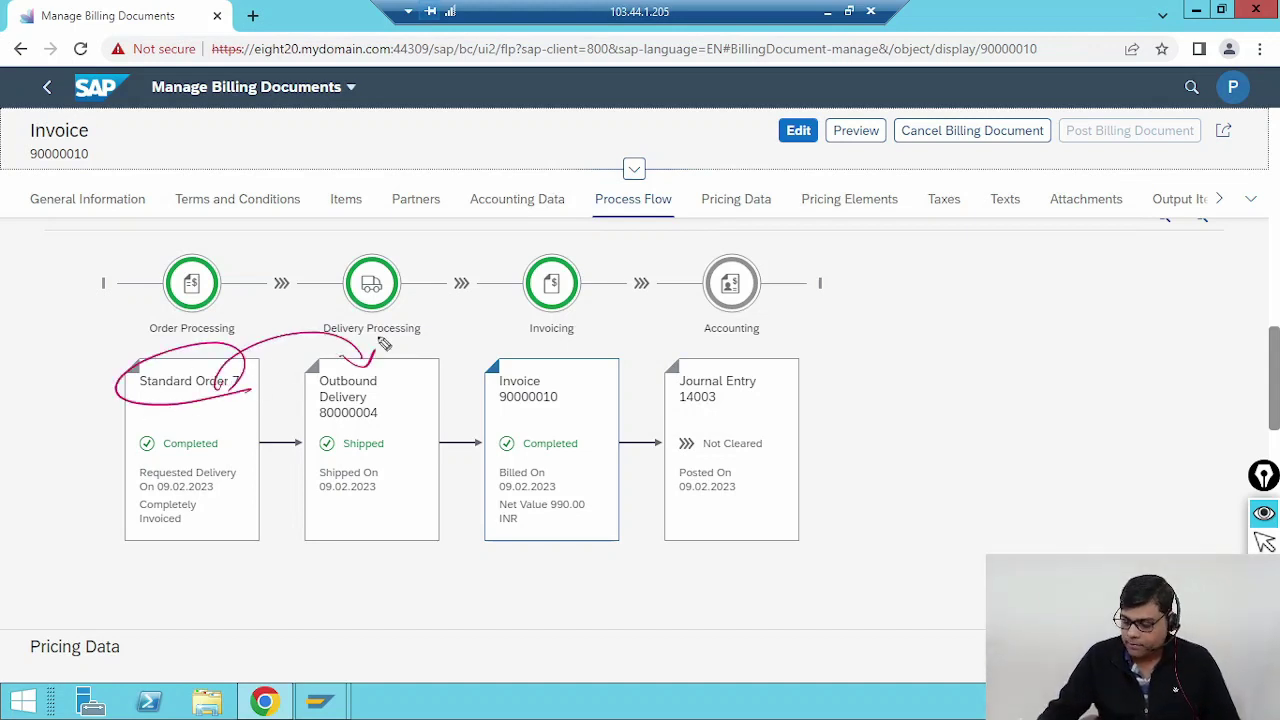
left_click_drag(370, 355, 538, 370)
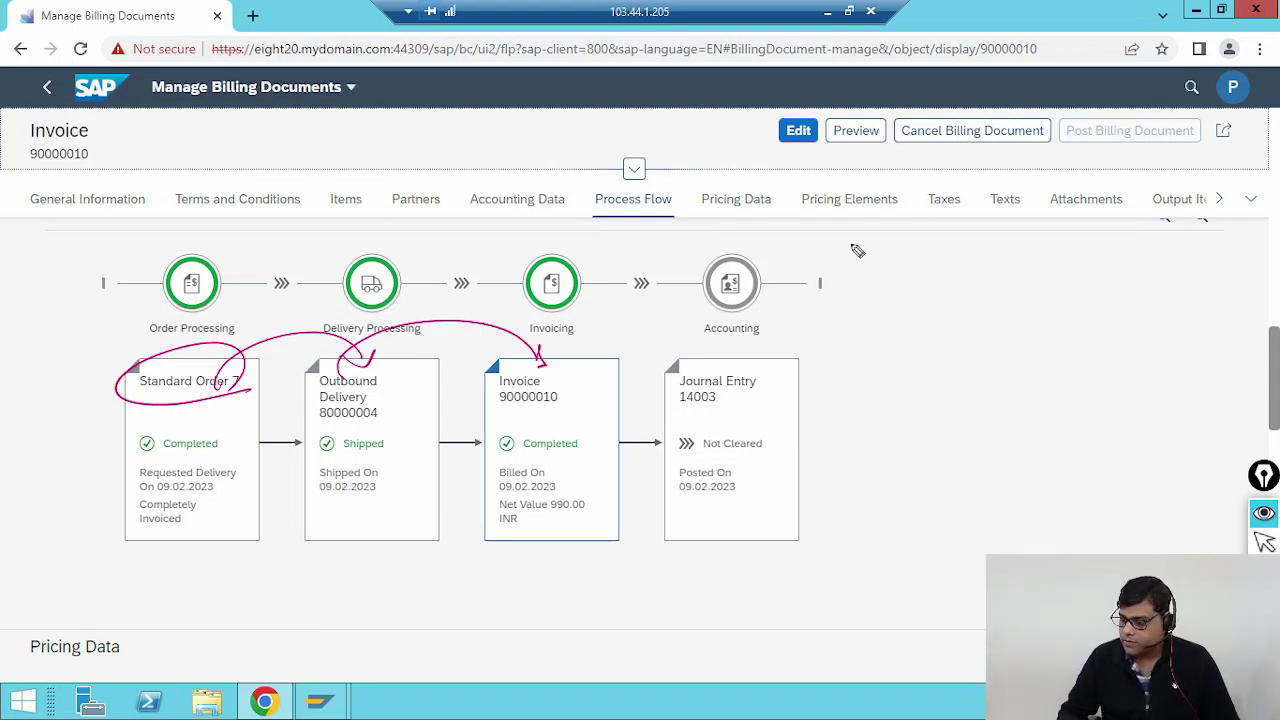
left_click(1262, 478)
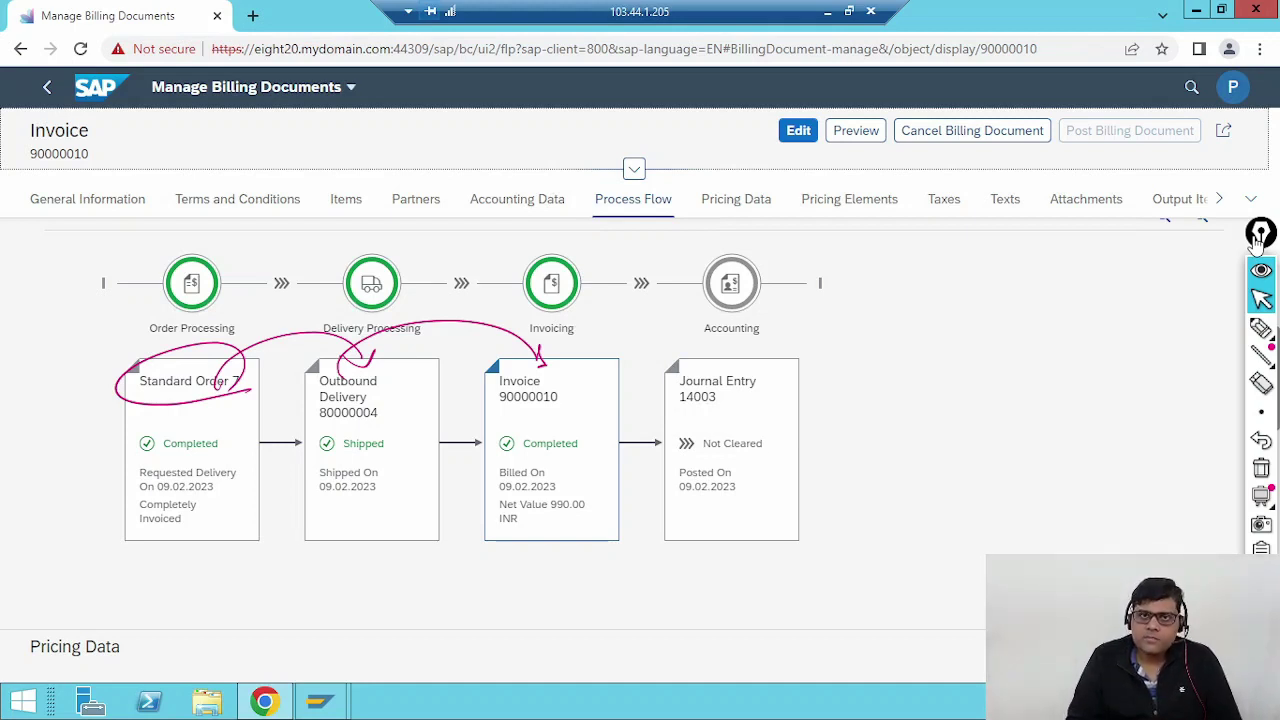
left_click(1261, 476)
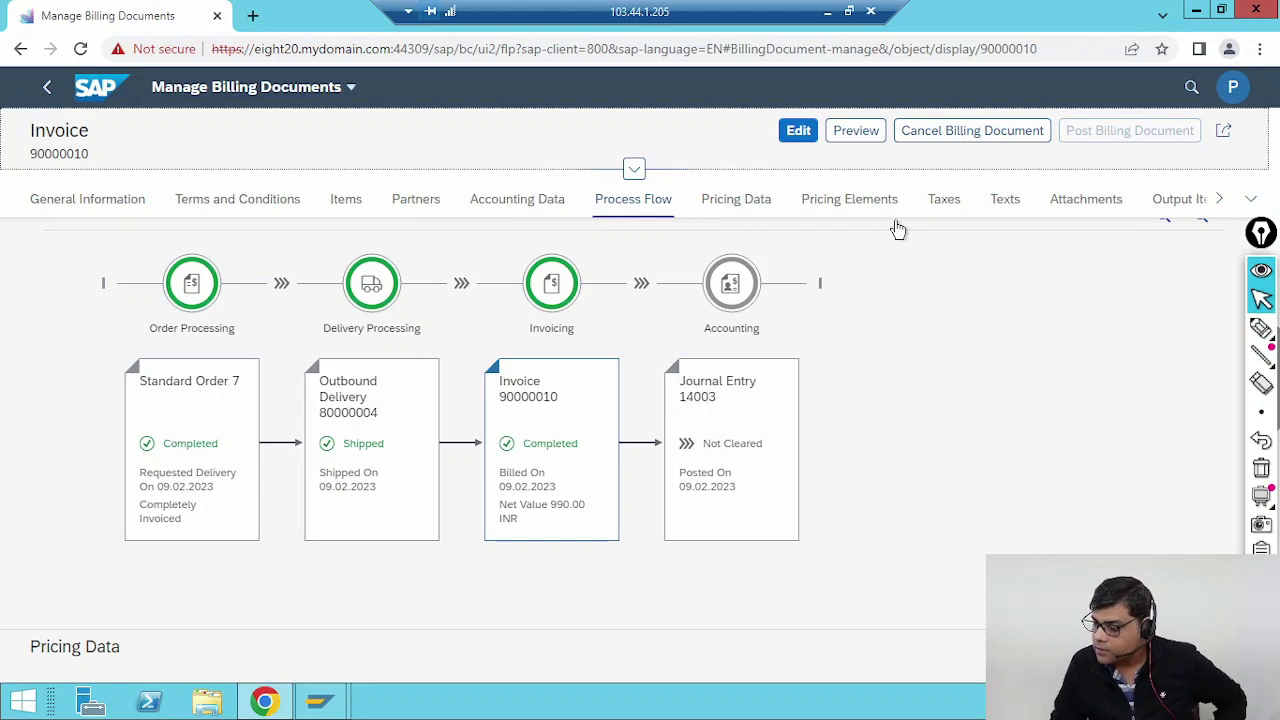
Step: Examine the invoice's items and the condition types under its pricing elements
left_click(236, 203)
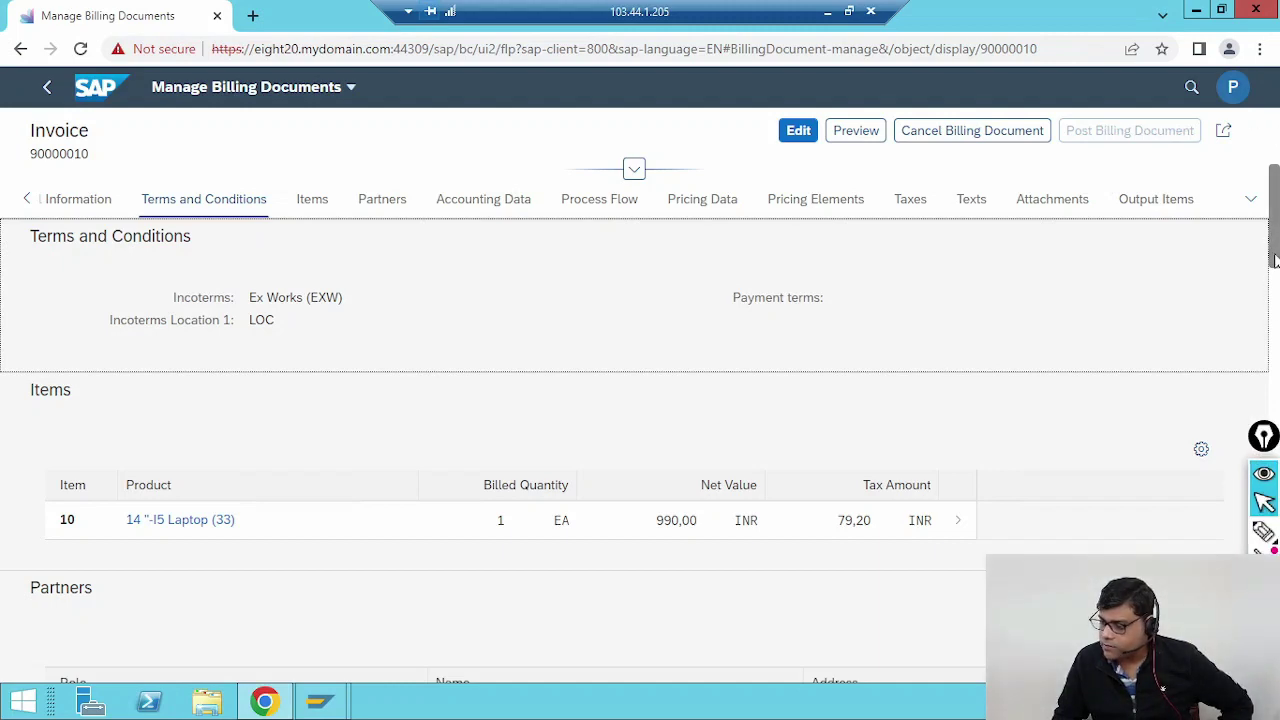
left_click_drag(1274, 262, 1272, 412)
scroll(1240, 537, "down", 4)
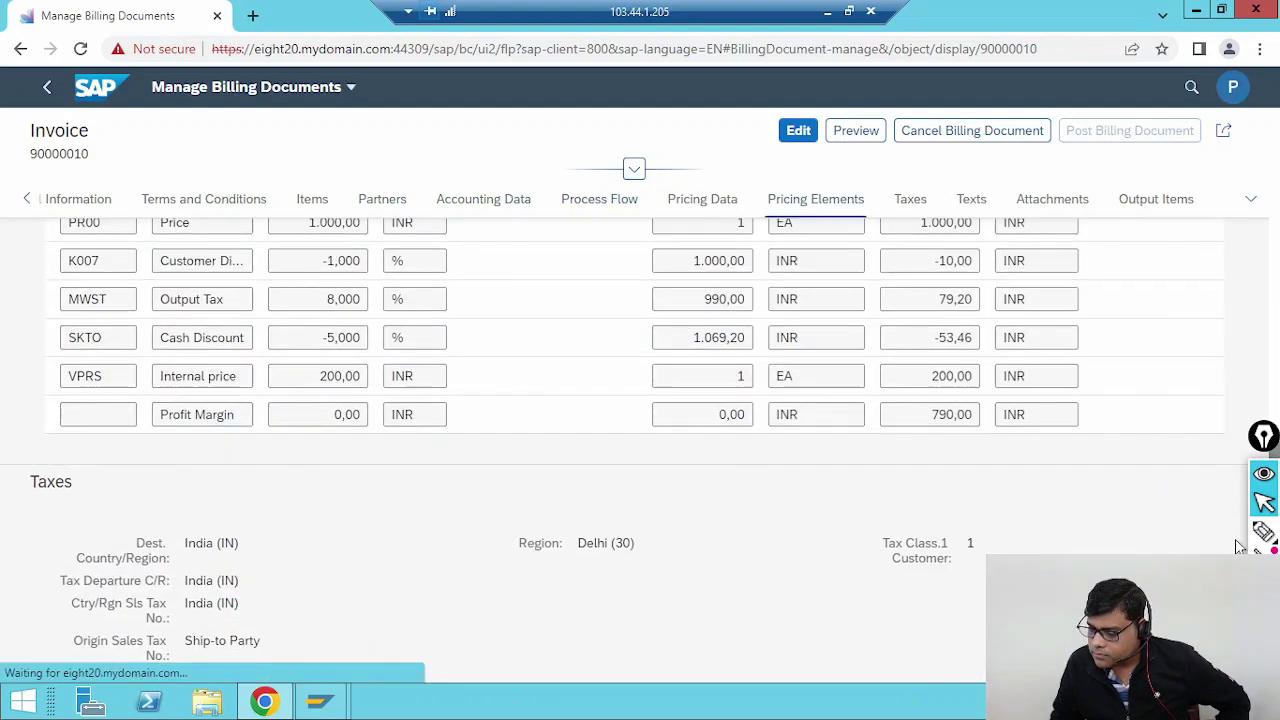
scroll(1245, 532, "up", 2)
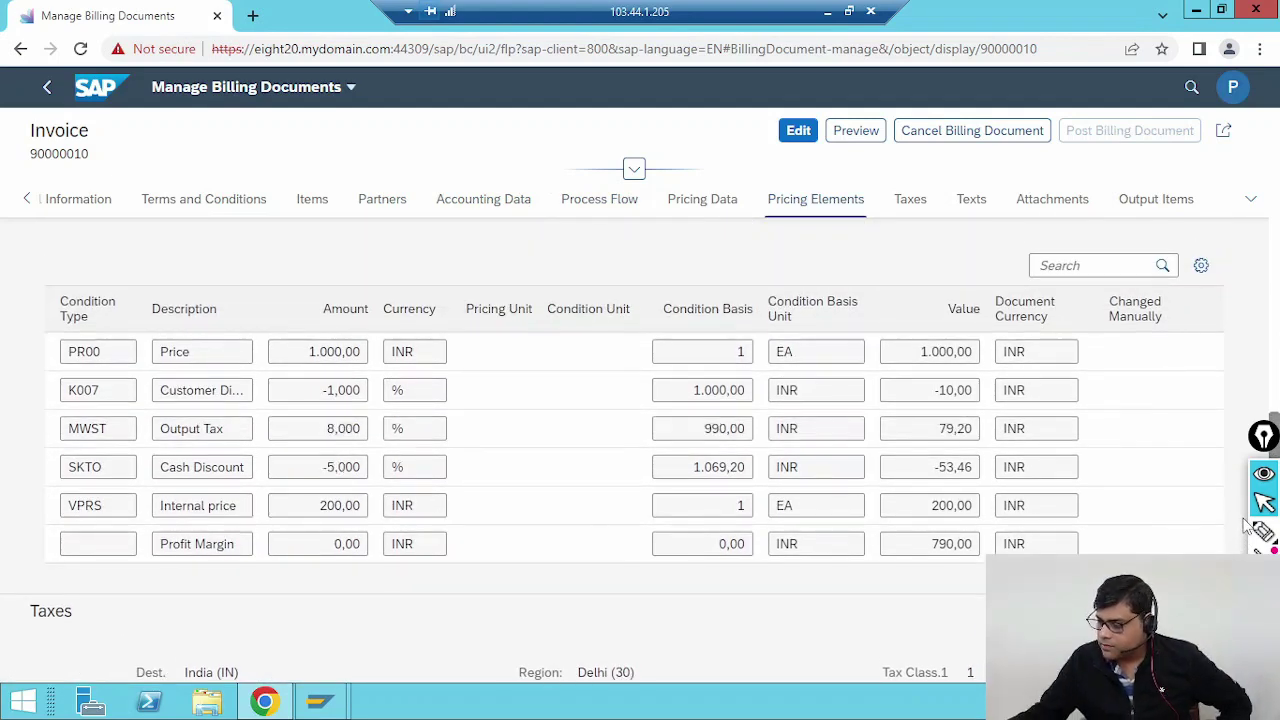
Step: Underline the MWST condition type and circle its condition basis in pen, and return to the normal pointer
left_click(1262, 530)
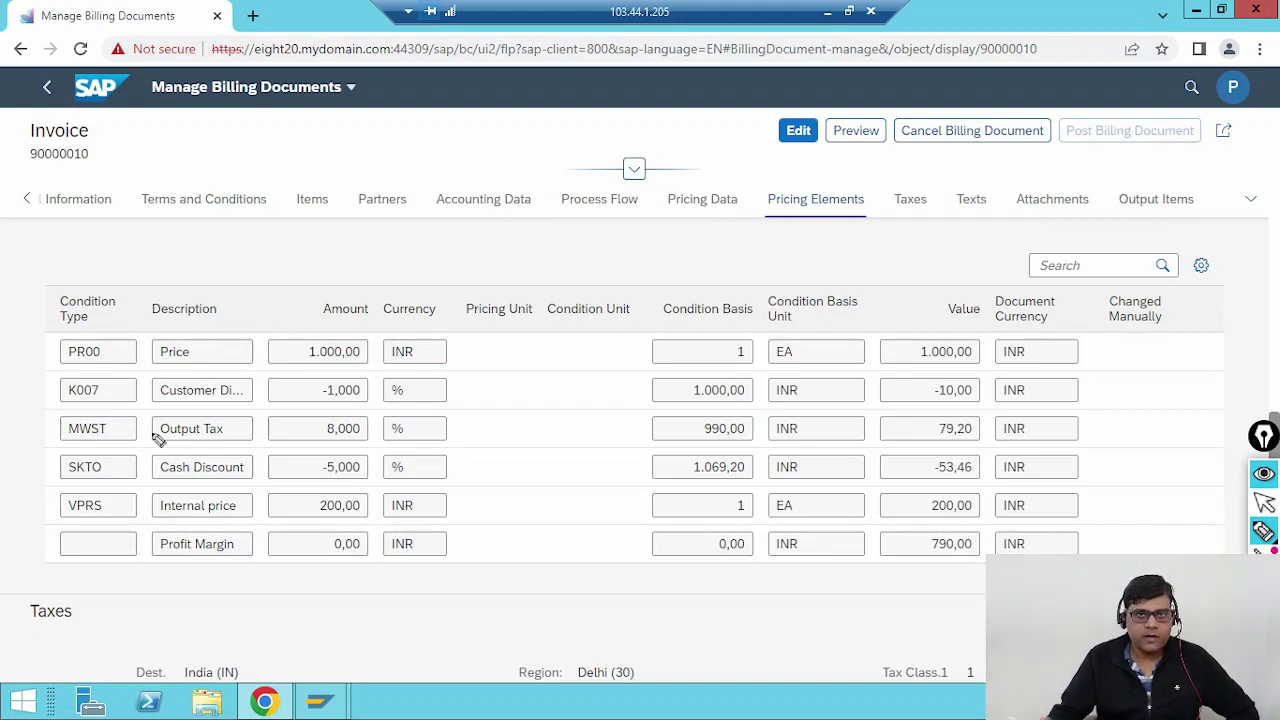
left_click_drag(45, 452, 141, 440)
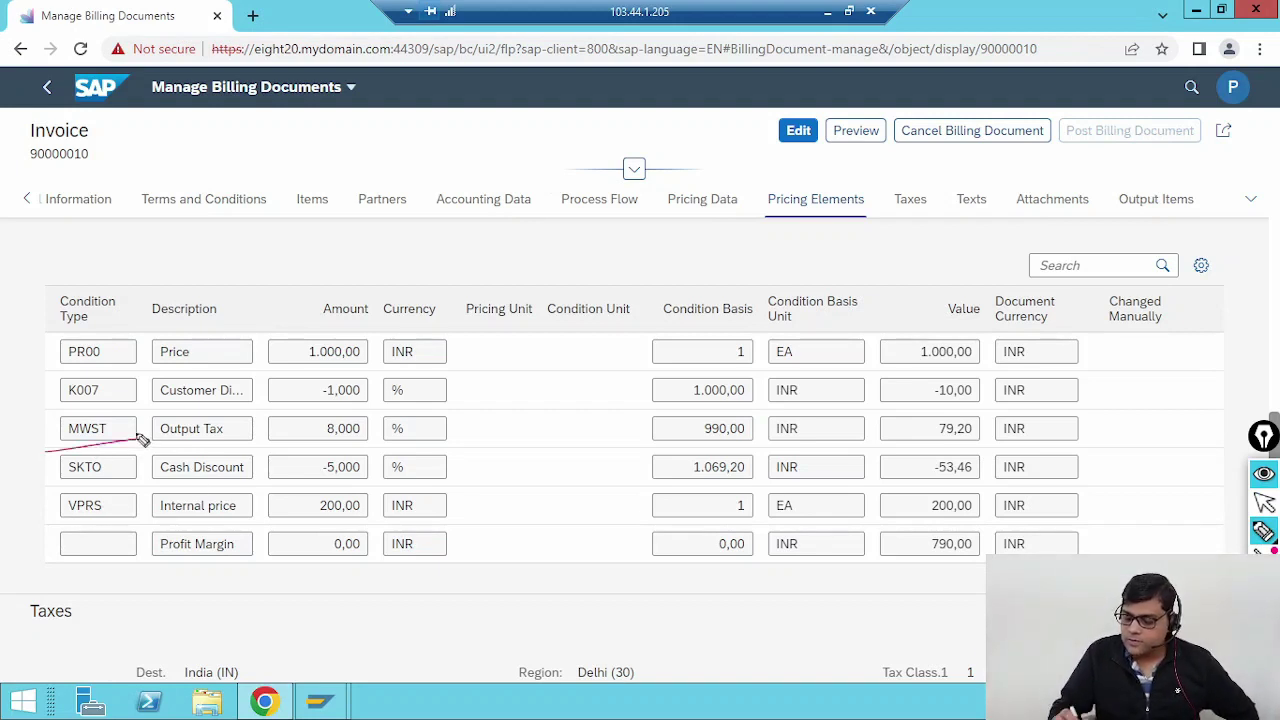
left_click_drag(766, 443, 770, 442)
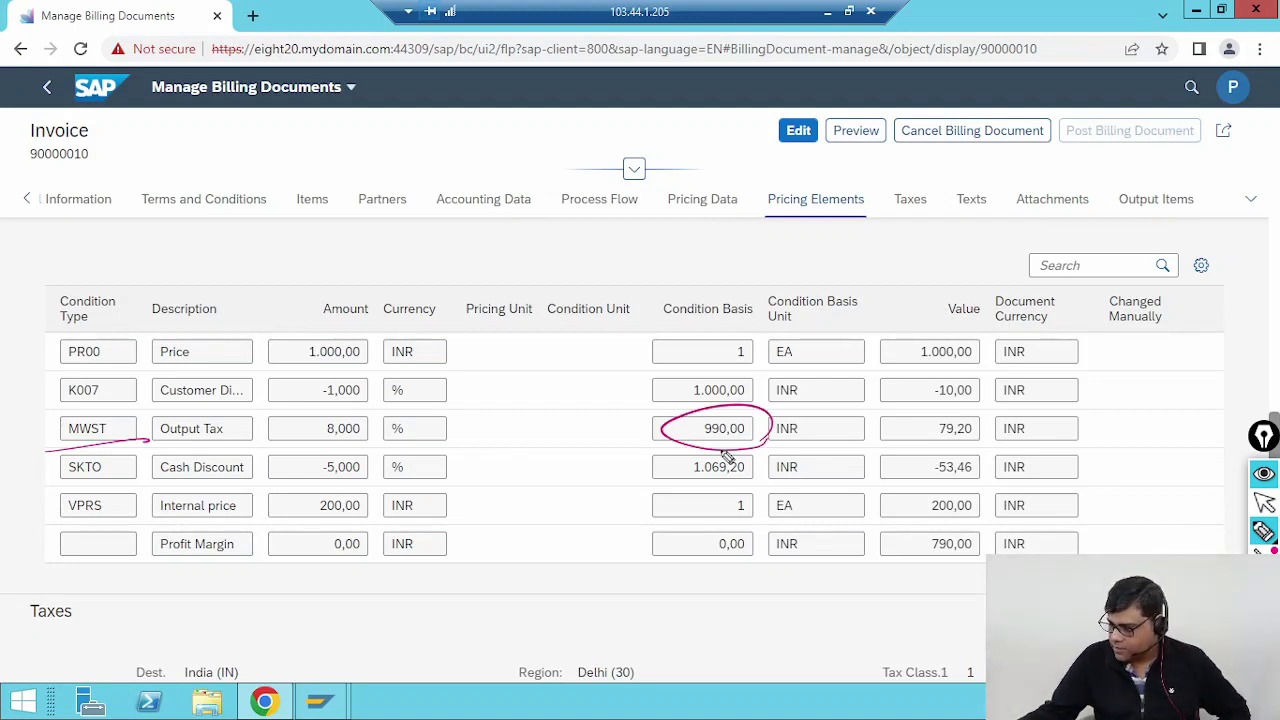
left_click(1264, 503)
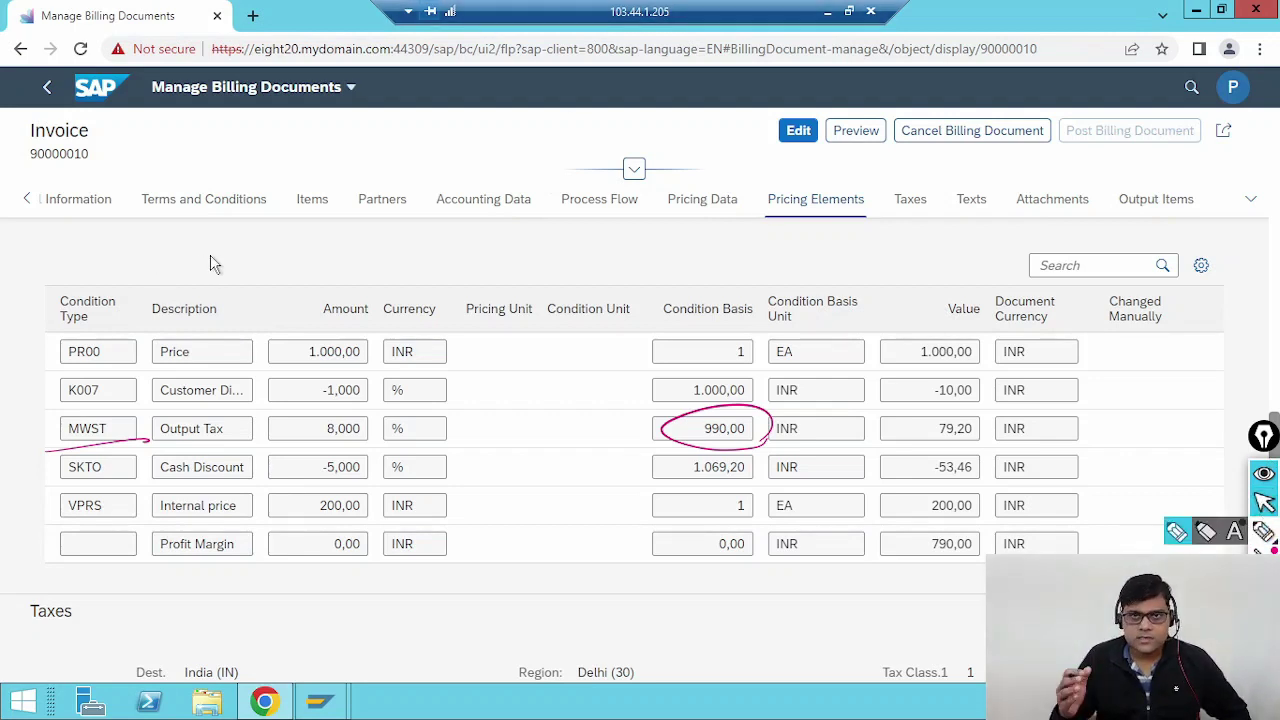
Step: Open the journal entry from the invoice's process flow and examine its line items and tax section
left_click(505, 207)
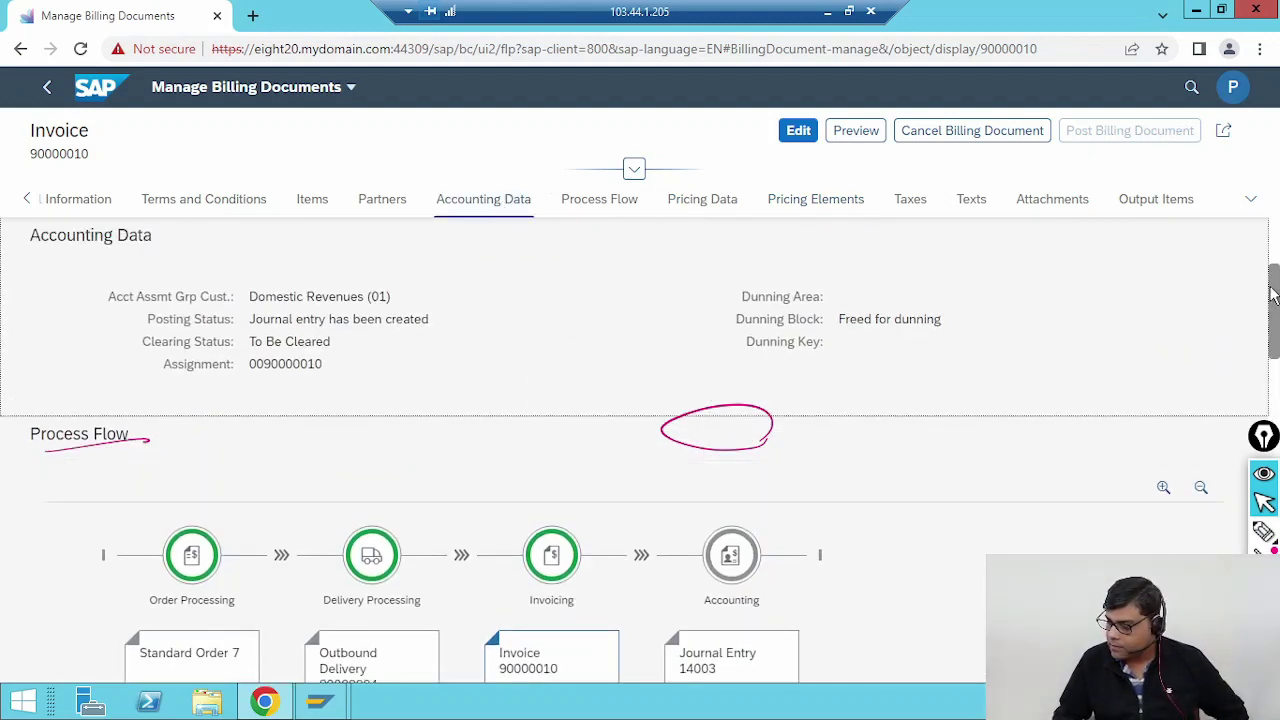
scroll(1273, 295, "down", 3)
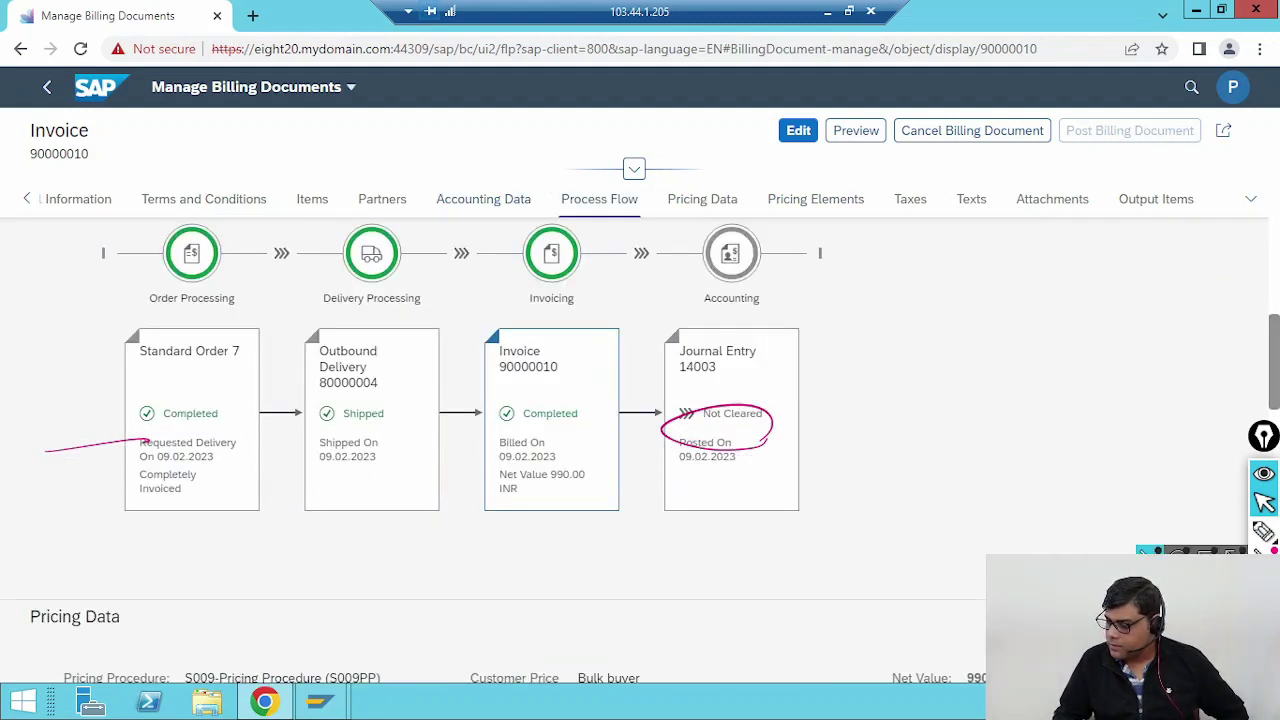
left_click(708, 378)
left_click(384, 451)
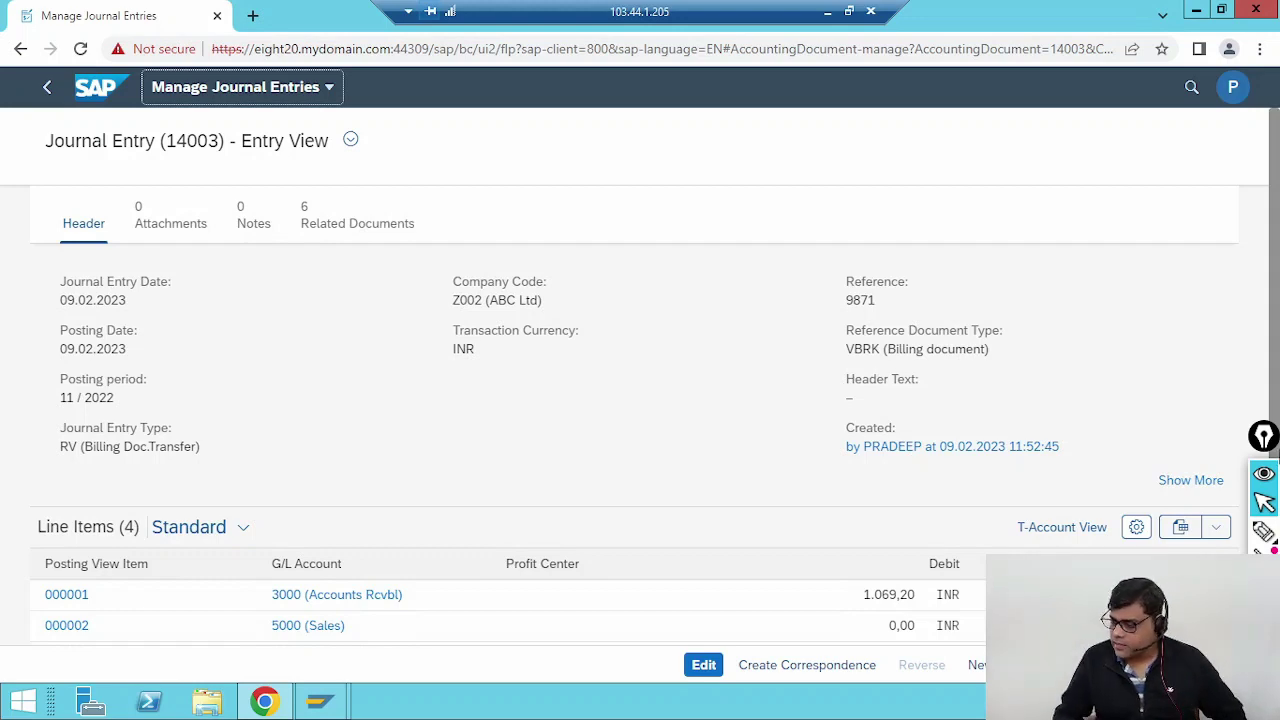
left_click_drag(1274, 245, 1274, 356)
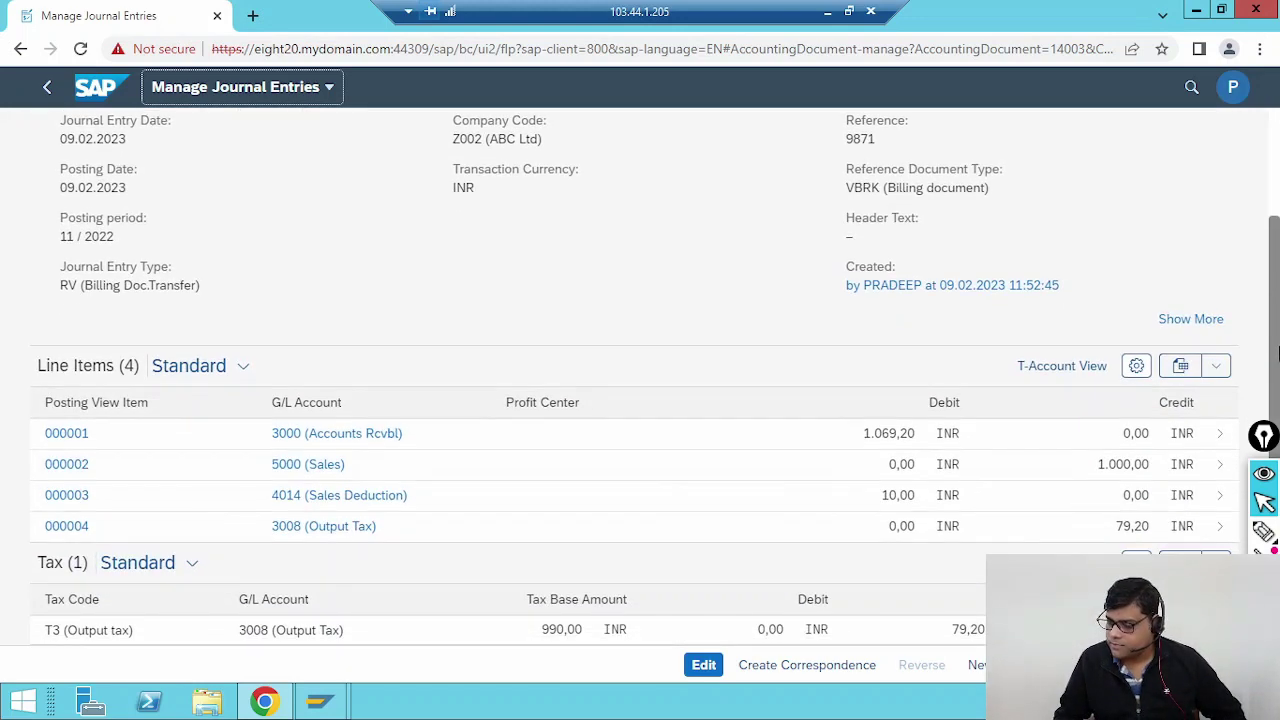